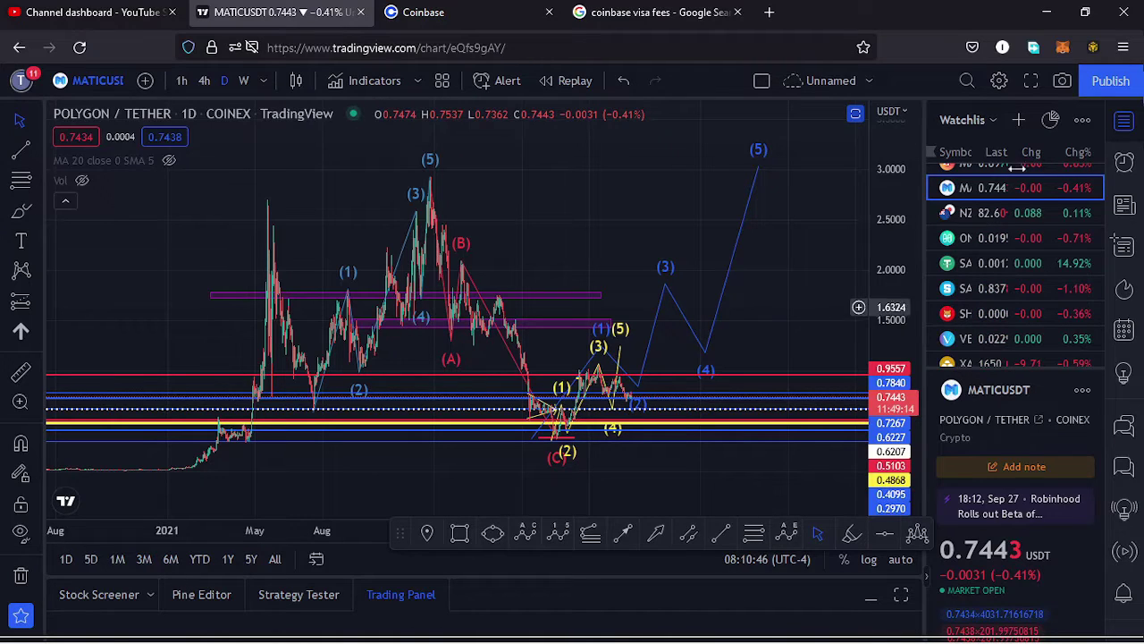
# Hide the watchlist and examine the blue (1)–(5) wave projection on the daily MATICUSDT chart
pyautogui.click(1124, 120)
pyautogui.moveTo(799, 301); pyautogui.dragTo(709, 295)
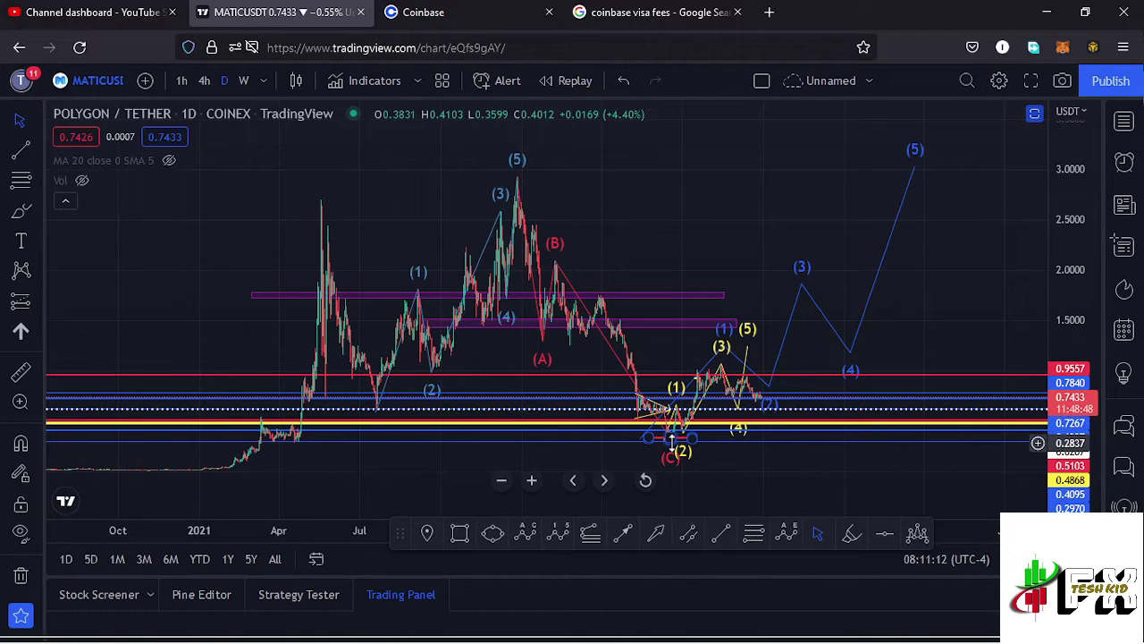
pyautogui.scroll(3, 617, 412)
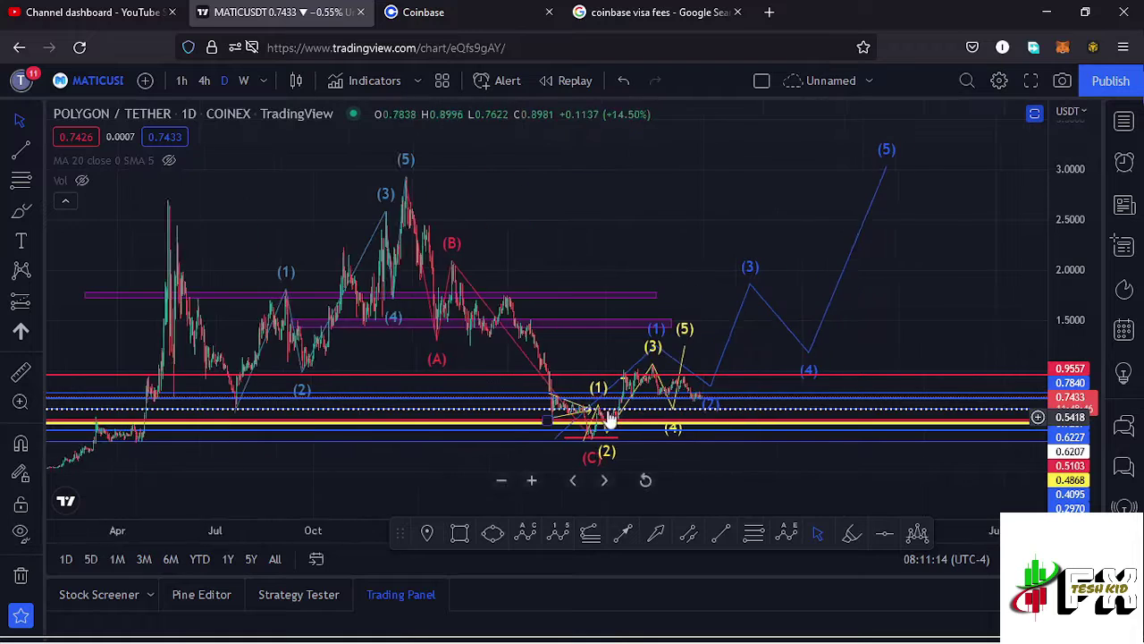
pyautogui.scroll(1, 604, 420)
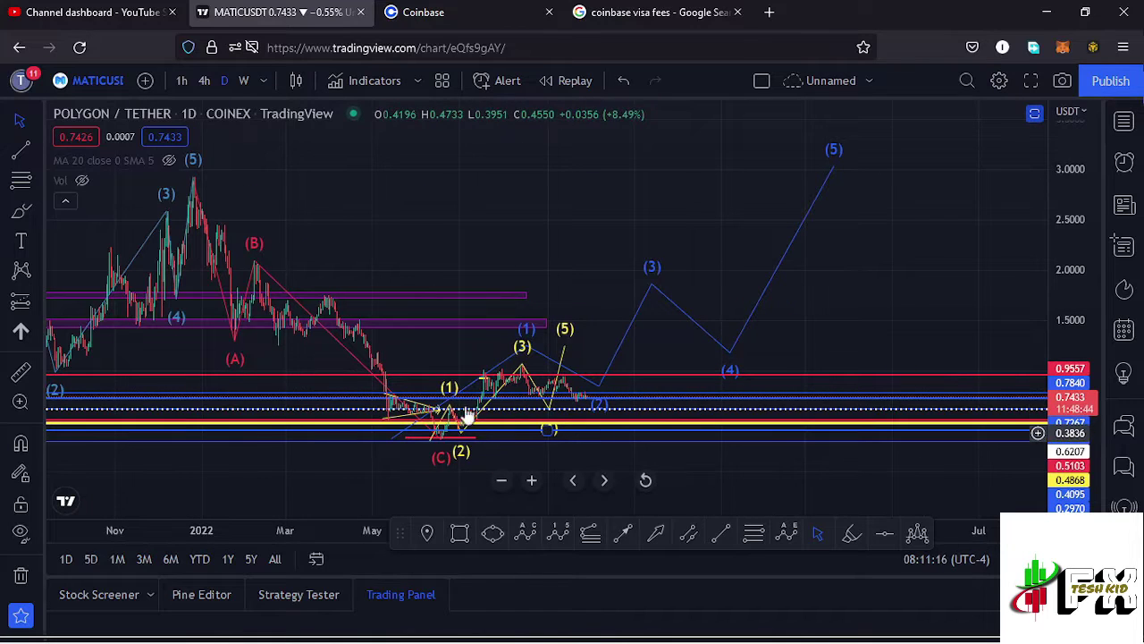
pyautogui.click(594, 393)
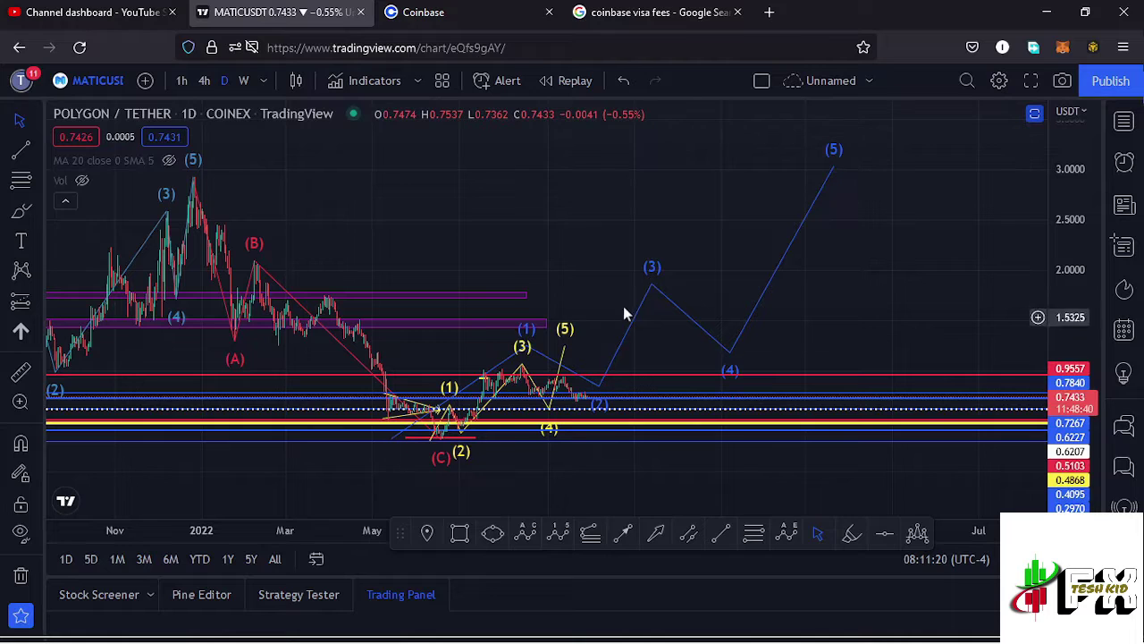
pyautogui.click(679, 324)
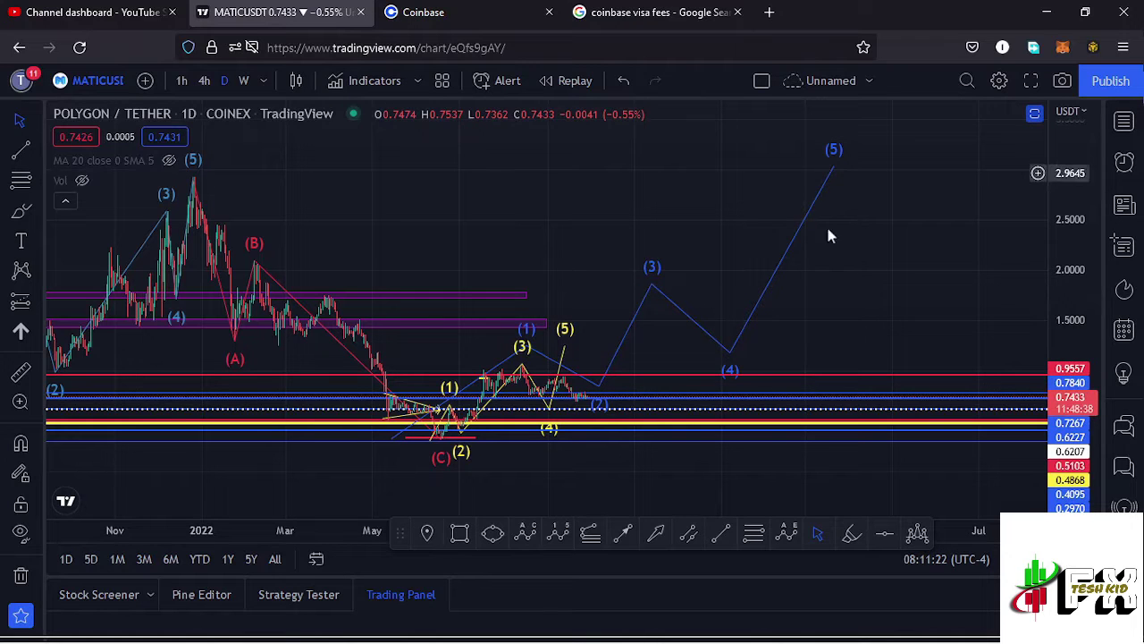
pyautogui.moveTo(952, 321); pyautogui.dragTo(1051, 193)
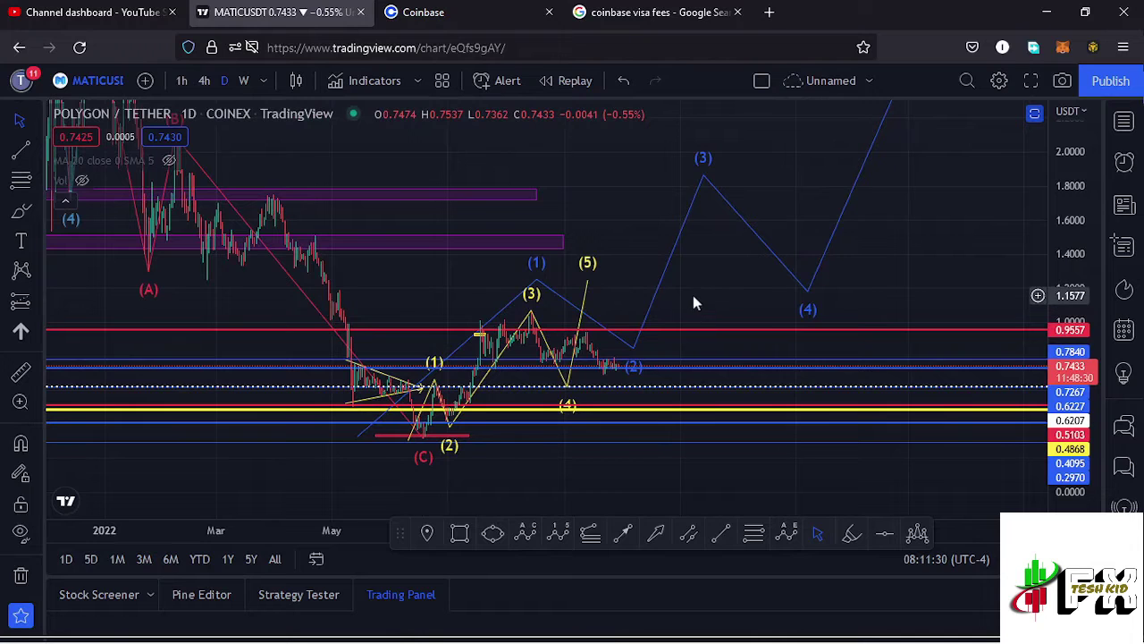
pyautogui.moveTo(693, 296); pyautogui.dragTo(812, 302)
pyautogui.scroll(3, 560, 344)
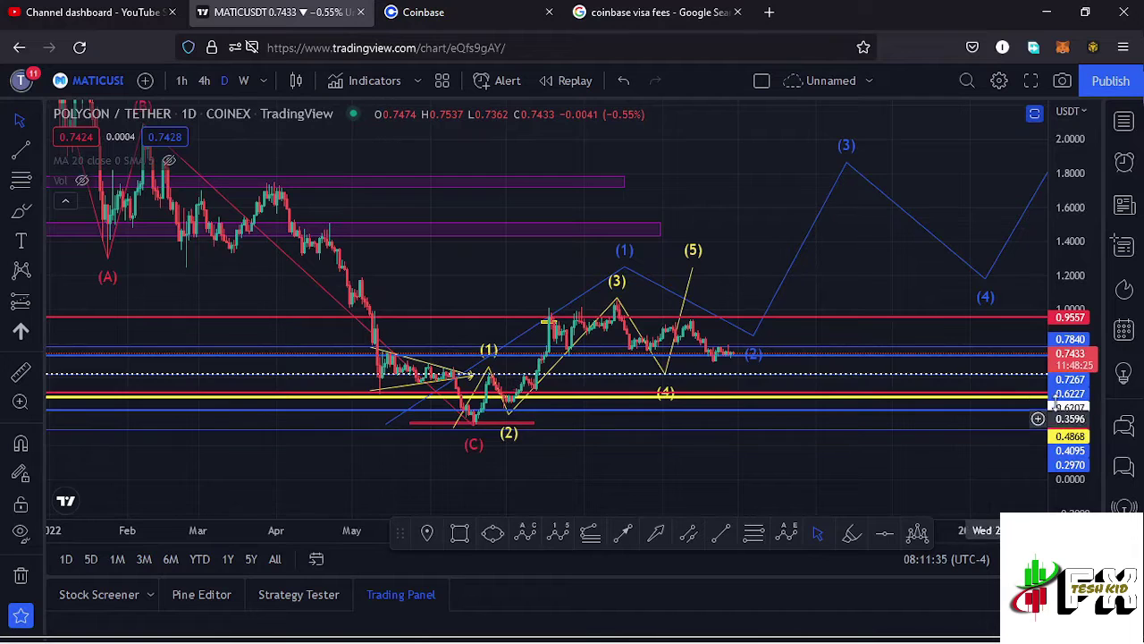
# Switch the chart to the 4-hour timeframe and examine the yellow wave count from the (C) low onward
pyautogui.moveTo(1069, 408); pyautogui.dragTo(1070, 344)
pyautogui.scroll(2, 507, 342)
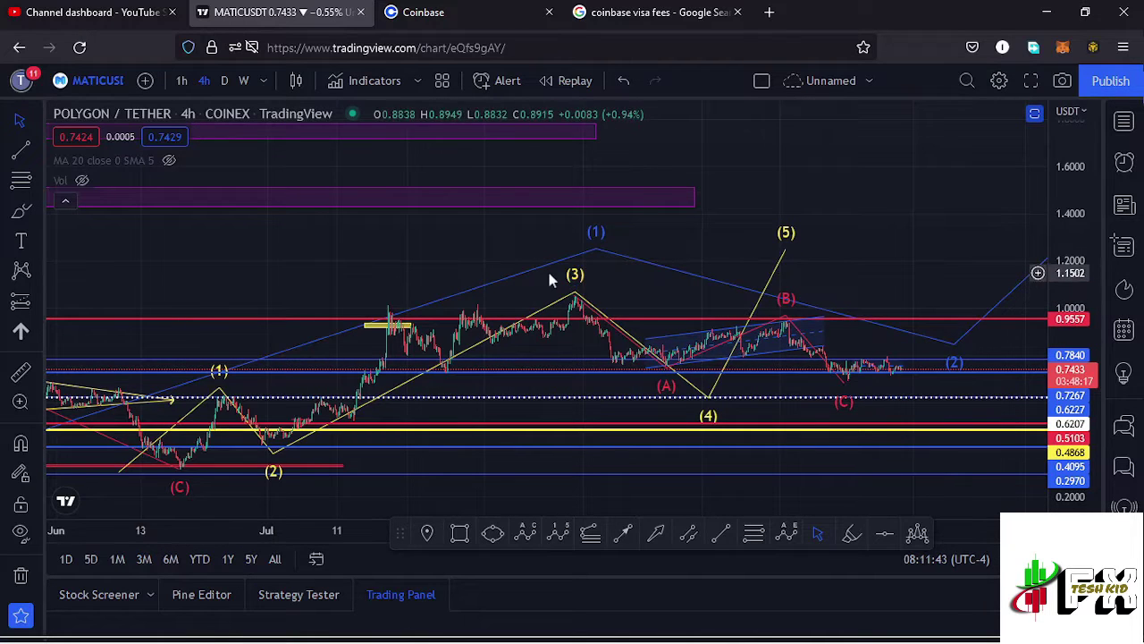
pyautogui.moveTo(635, 292); pyautogui.dragTo(697, 272)
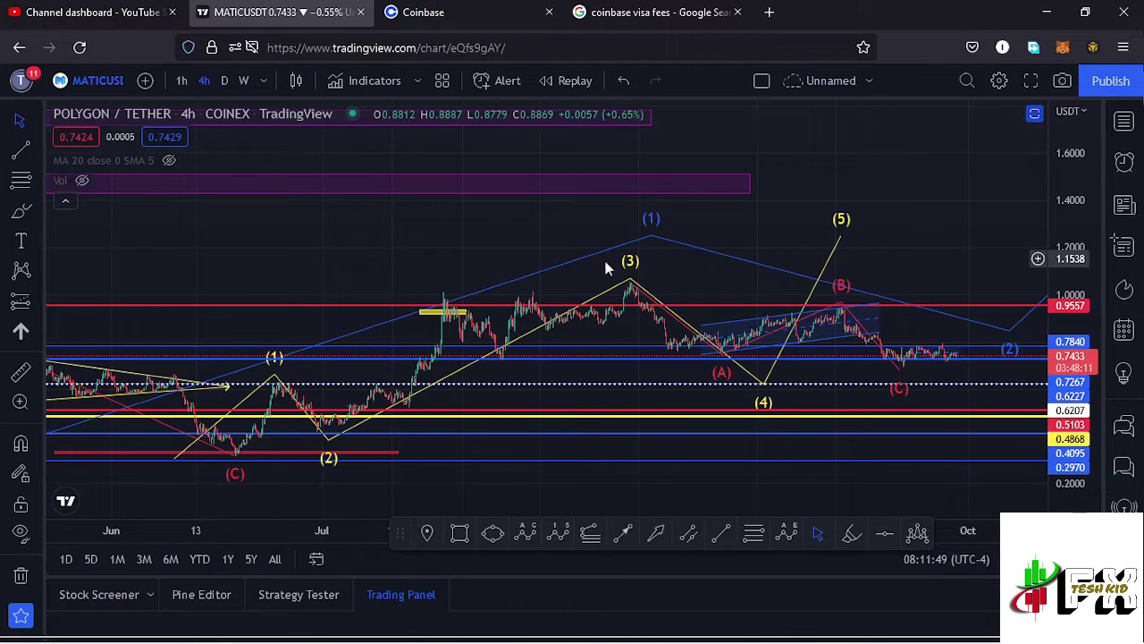
pyautogui.click(632, 282)
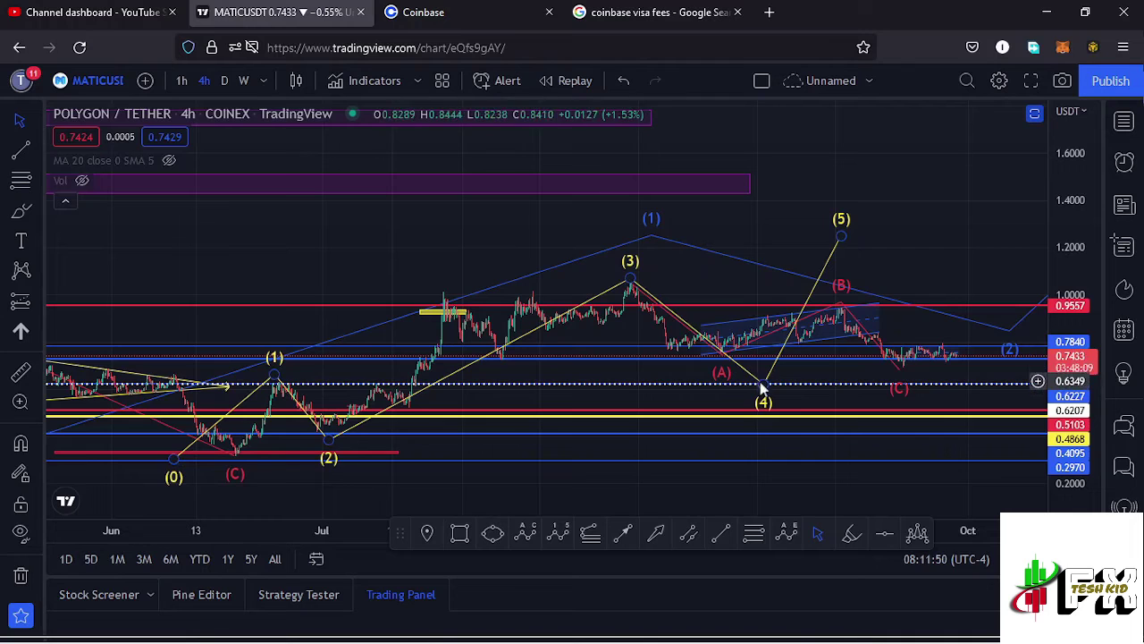
pyautogui.moveTo(733, 284); pyautogui.dragTo(690, 292)
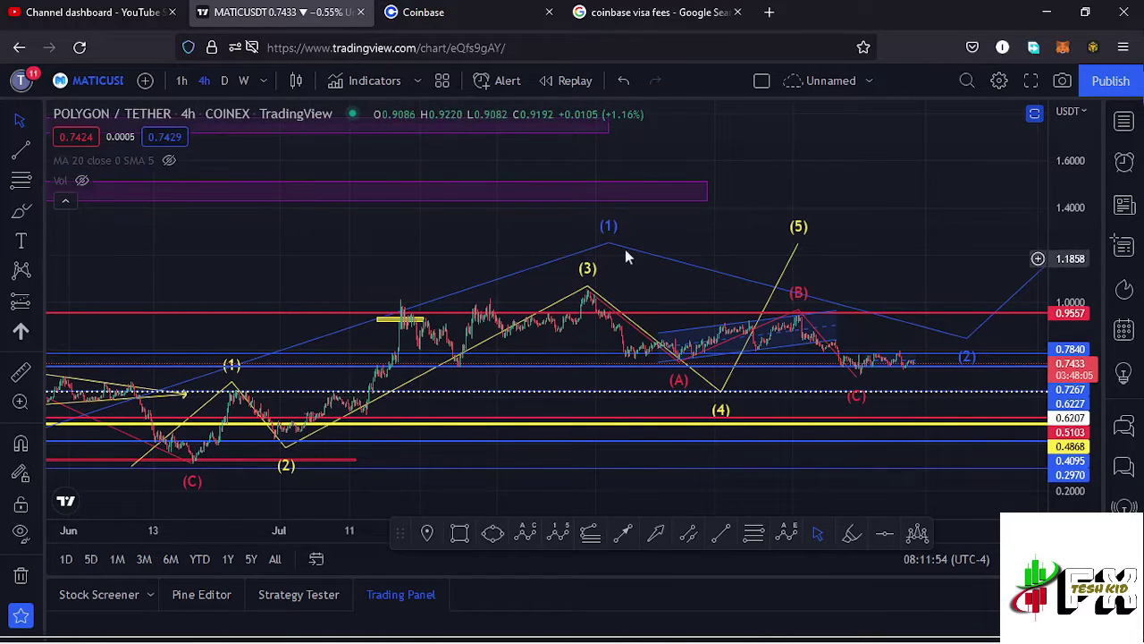
pyautogui.moveTo(649, 283); pyautogui.dragTo(798, 216)
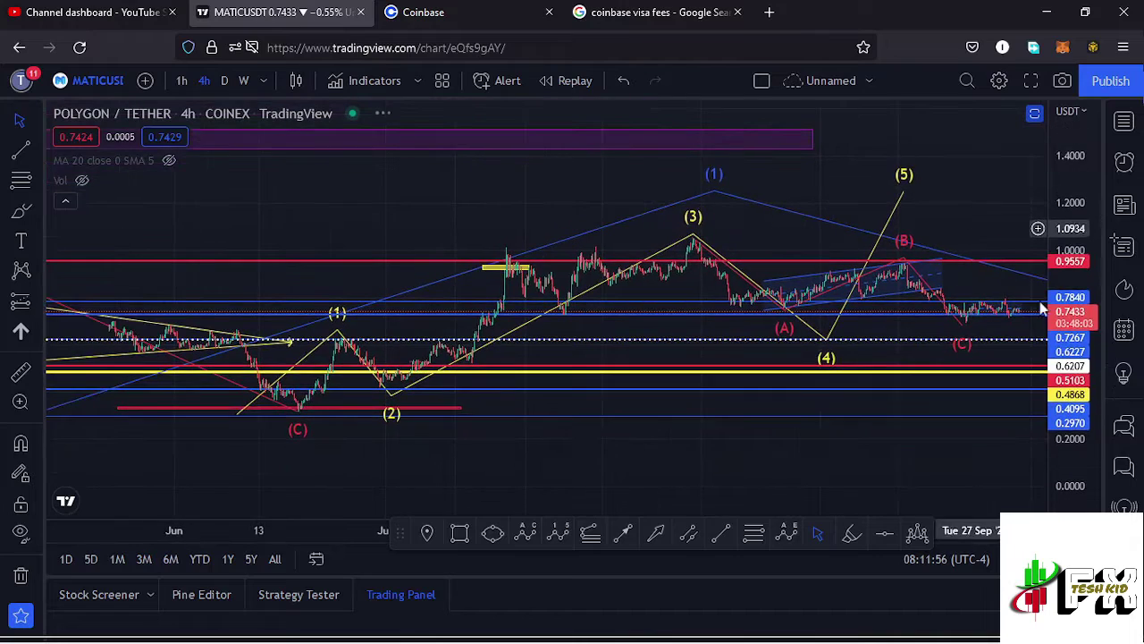
pyautogui.scroll(3, 1041, 308)
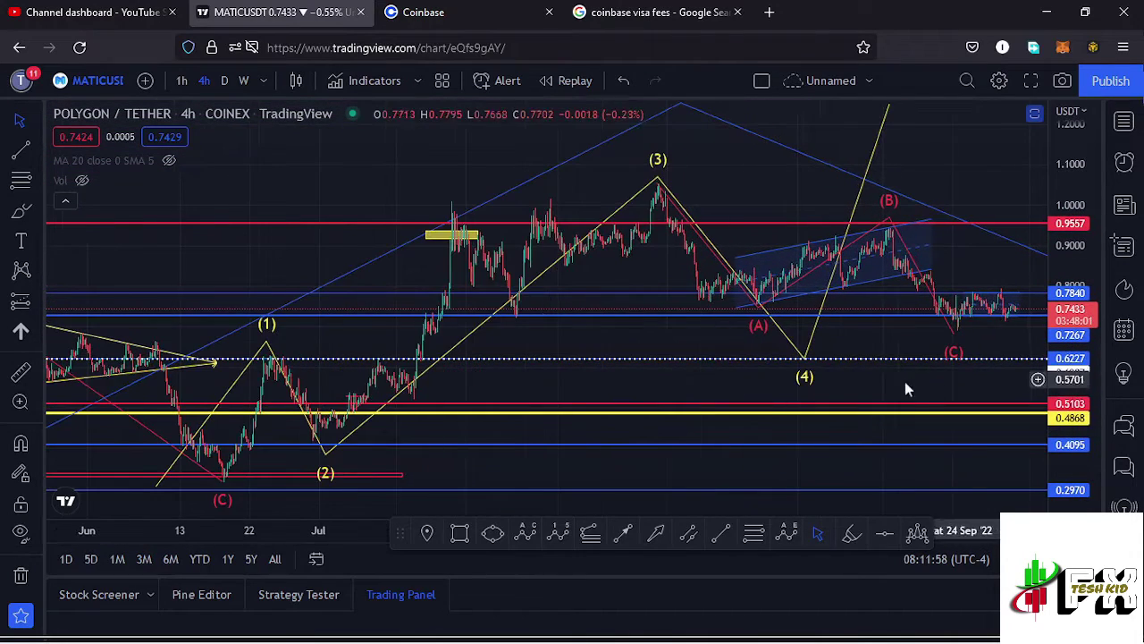
pyautogui.moveTo(557, 382); pyautogui.dragTo(682, 386)
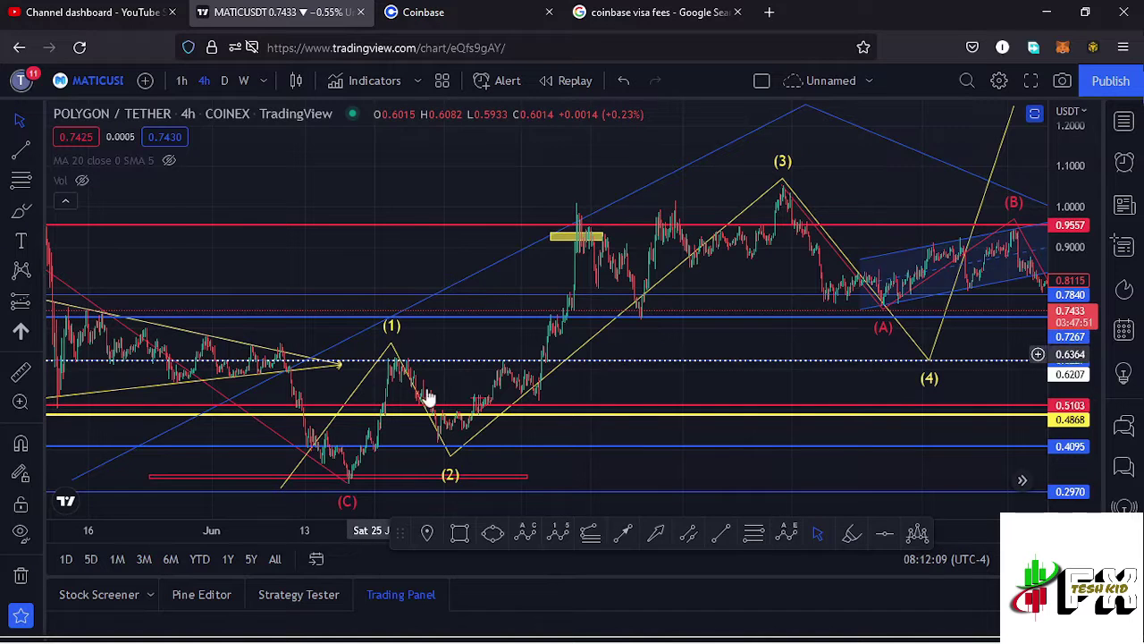
# Measure the wave (2) pullback with a Fibonacci retracement from the (C) low at 0.3175 to 0.6219, then delete it
pyautogui.moveTo(500, 472)
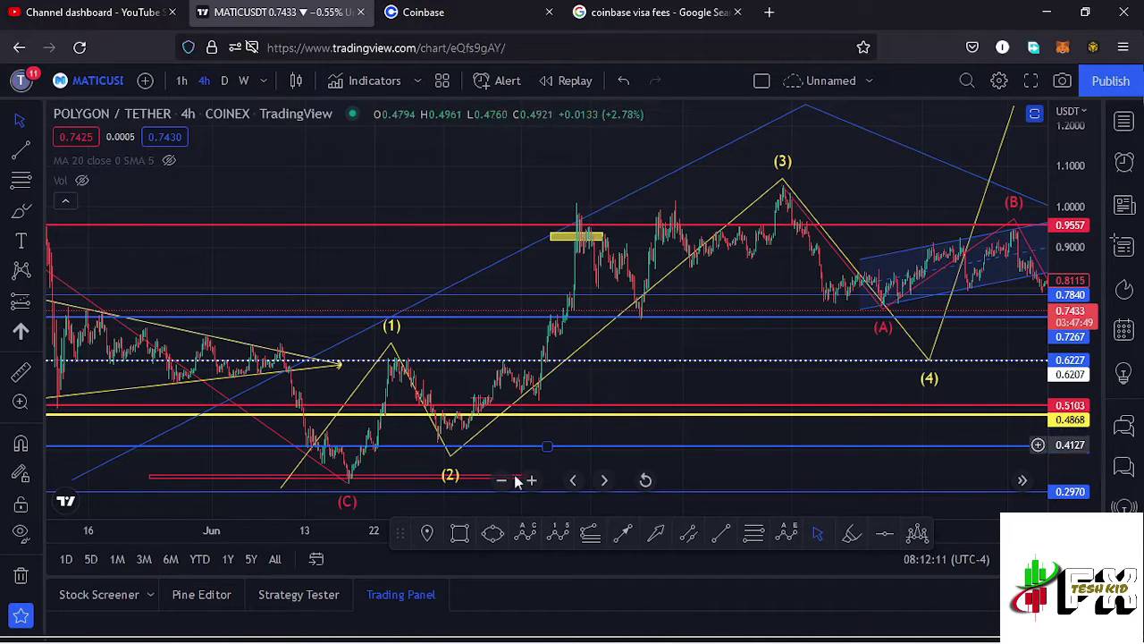
pyautogui.click(748, 535)
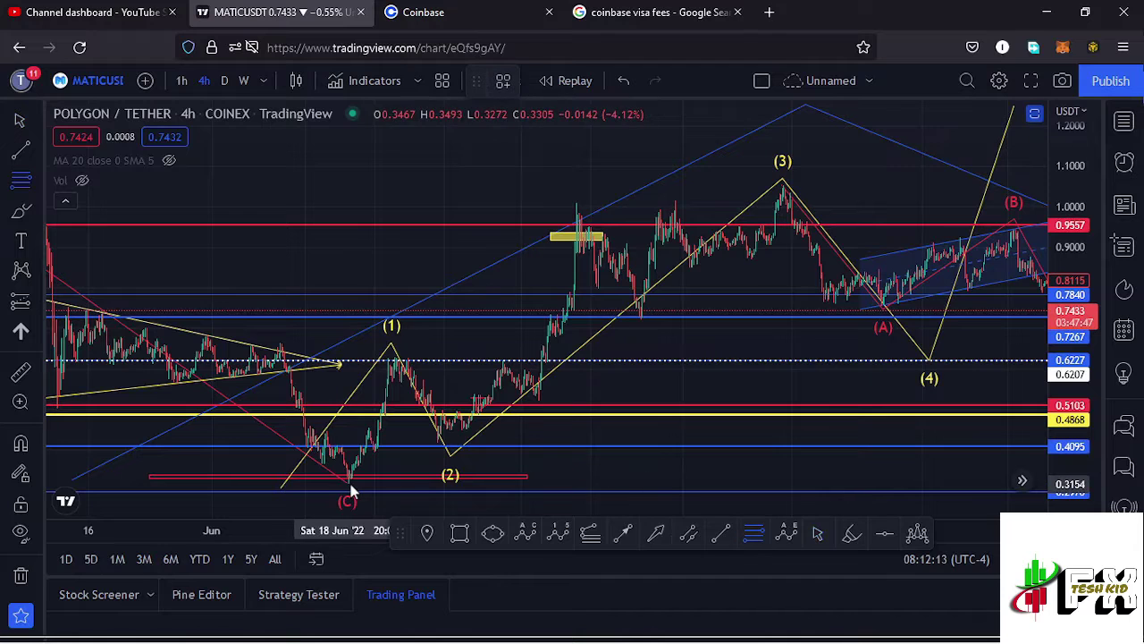
pyautogui.click(349, 480)
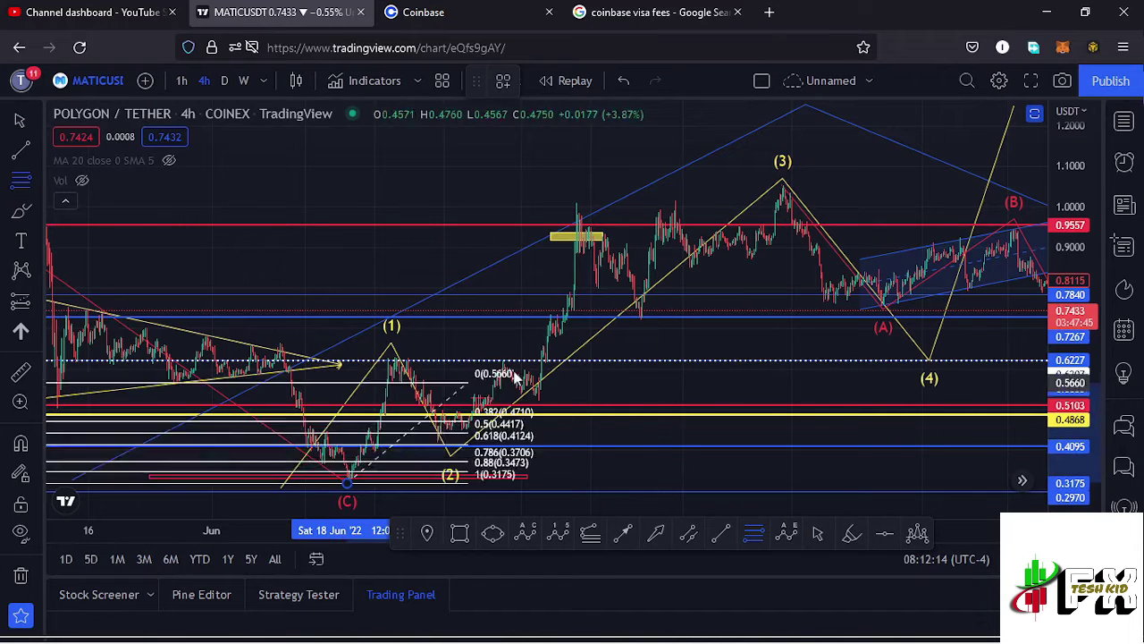
pyautogui.click(598, 360)
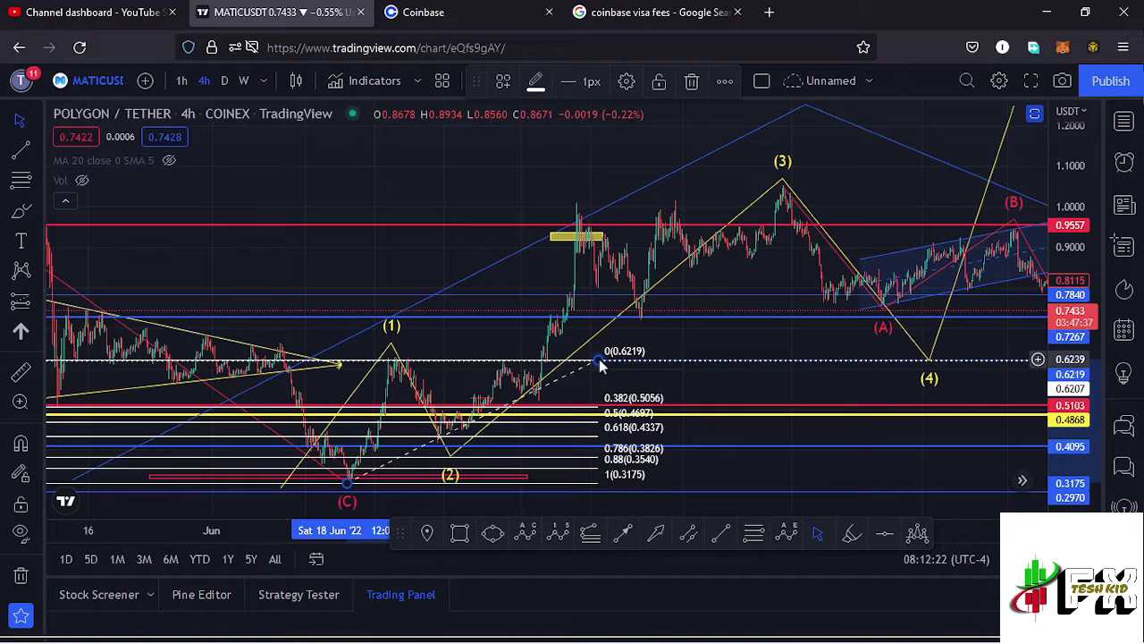
pyautogui.press('Delete')
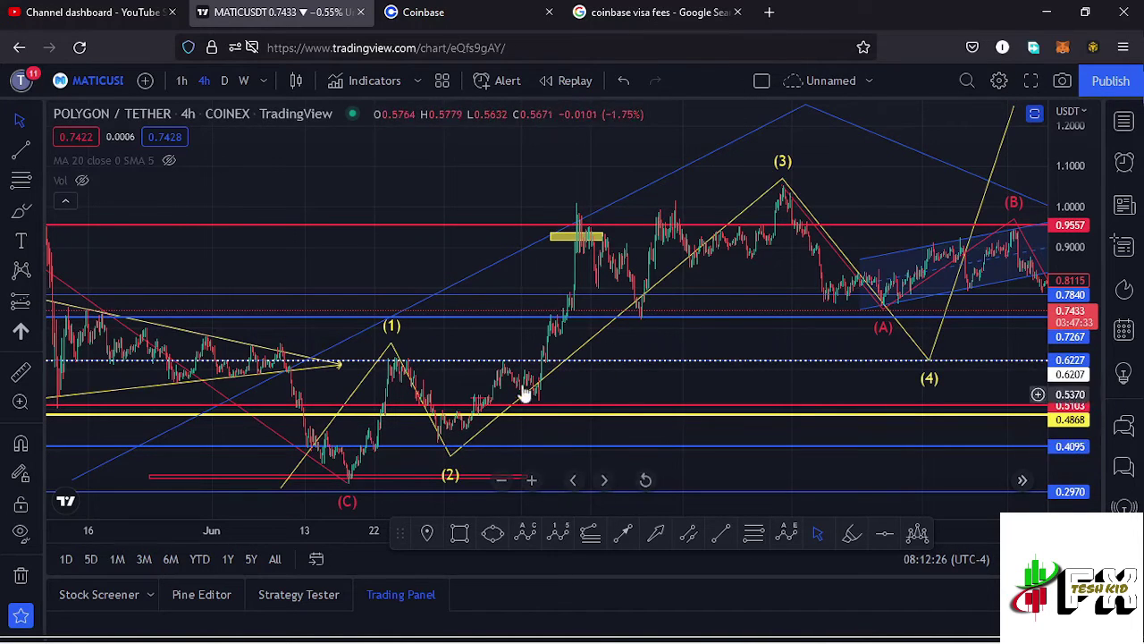
# Project wave (3) with a trend-based Fib extension through 0.3175, 0.6302 and 0.4169, check its levels against price, then delete it
pyautogui.click(590, 534)
pyautogui.click(347, 482)
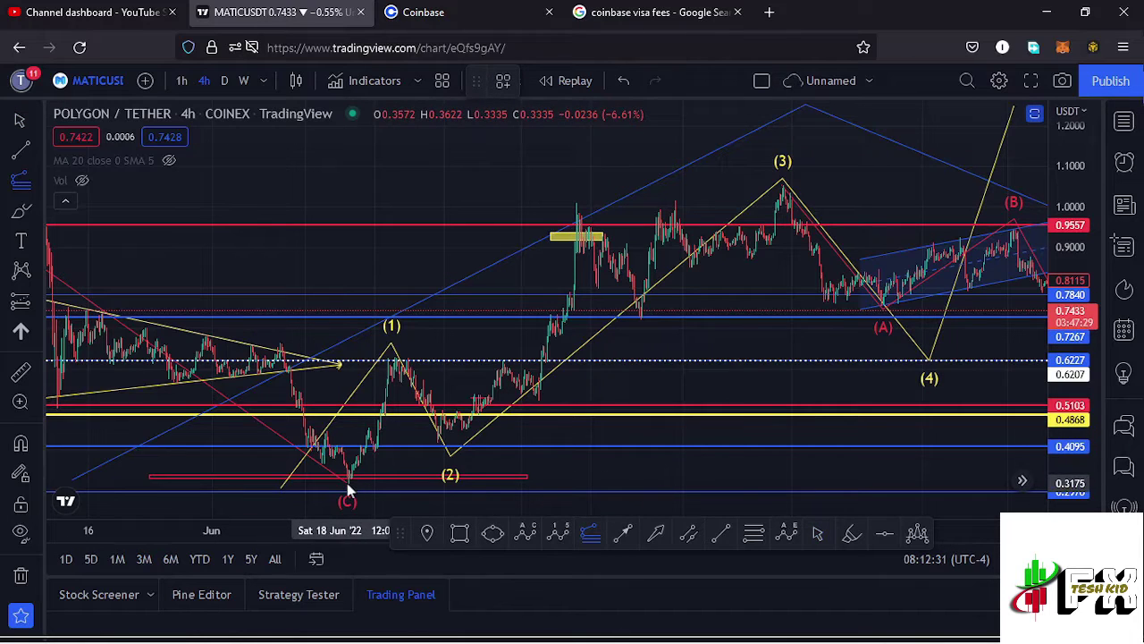
pyautogui.click(404, 361)
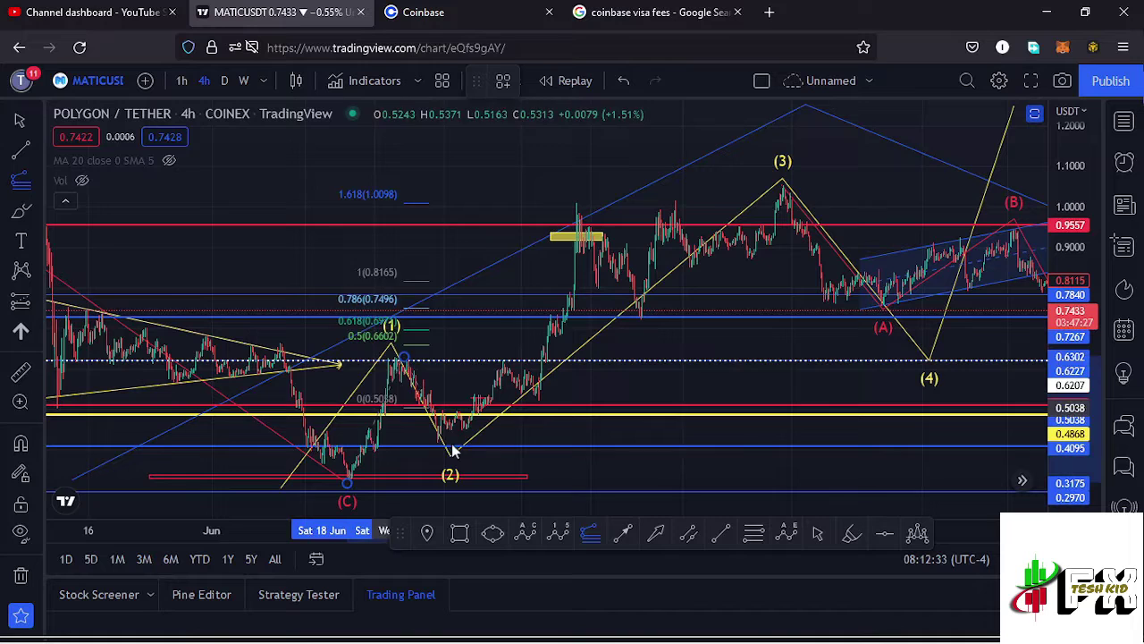
pyautogui.click(800, 444)
pyautogui.moveTo(812, 379); pyautogui.dragTo(796, 385)
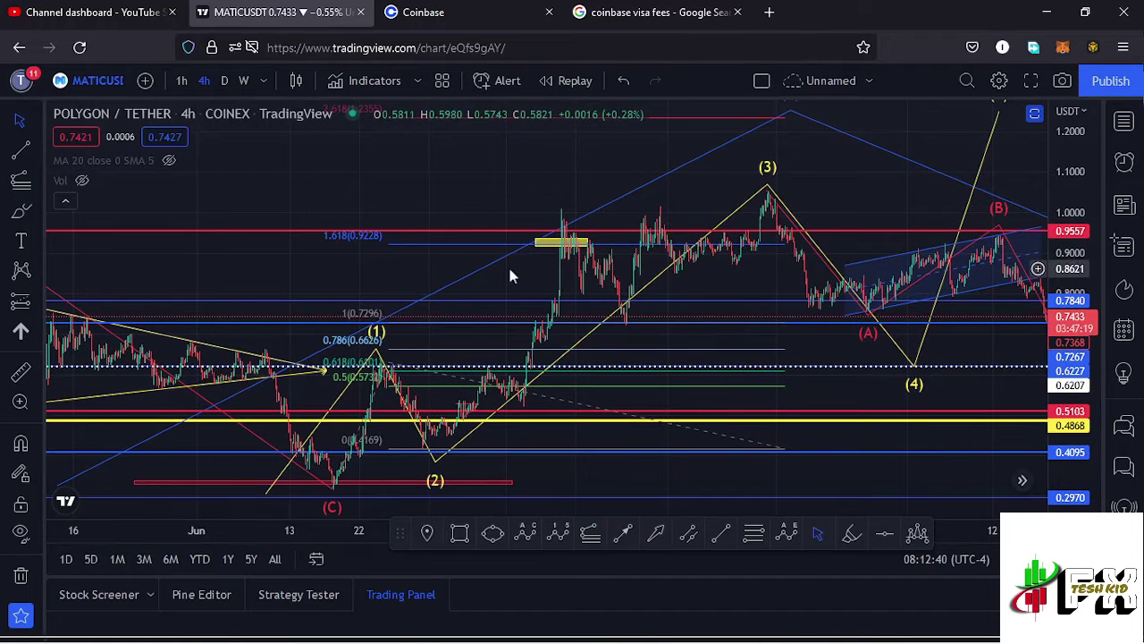
pyautogui.moveTo(400, 263); pyautogui.dragTo(367, 262)
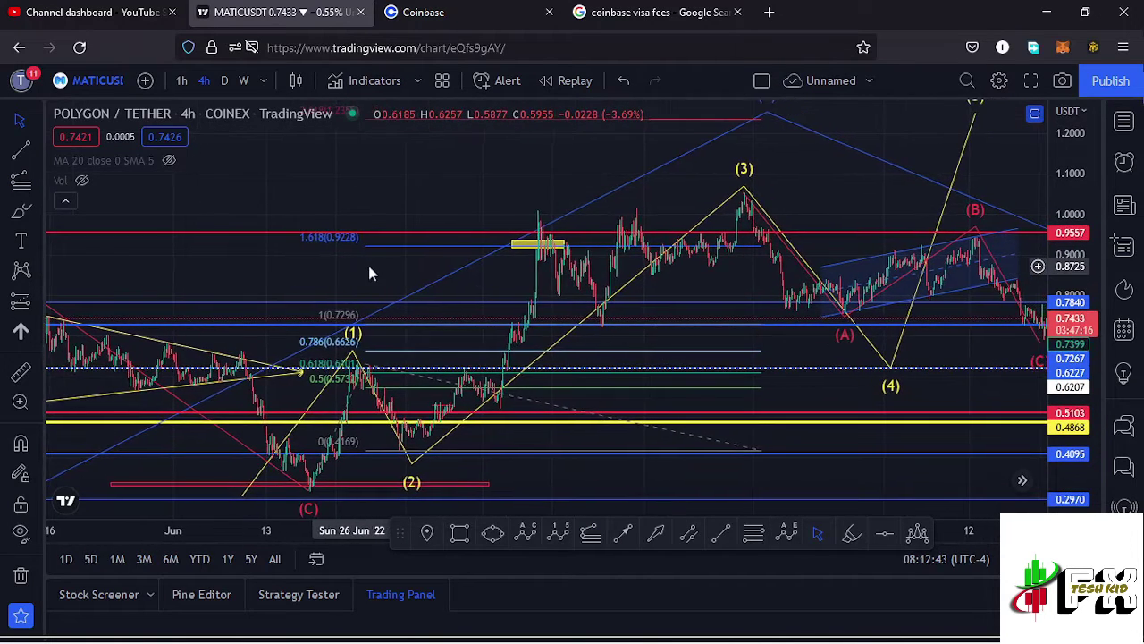
pyautogui.click(757, 447)
pyautogui.press('Delete')
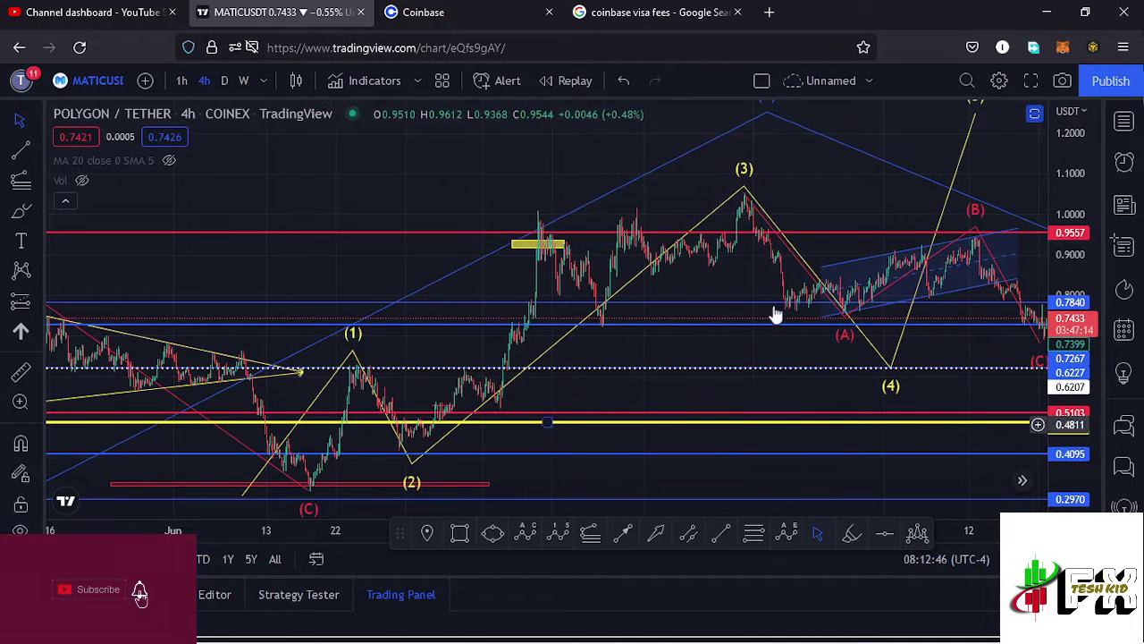
# Try the yellow wave's (3) point above the yellow box at about 1.0216 and its (4) point at about 0.7130
pyautogui.moveTo(743, 190)
pyautogui.mouseDown()
pyautogui.moveTo(571, 194)
pyautogui.moveTo(533, 208)
pyautogui.mouseUp()
pyautogui.moveTo(891, 368); pyautogui.dragTo(608, 331)
# Delete the red (A)(B)(C) correction that starts at the highest peak and overlaps the blue channel
pyautogui.click(741, 205)
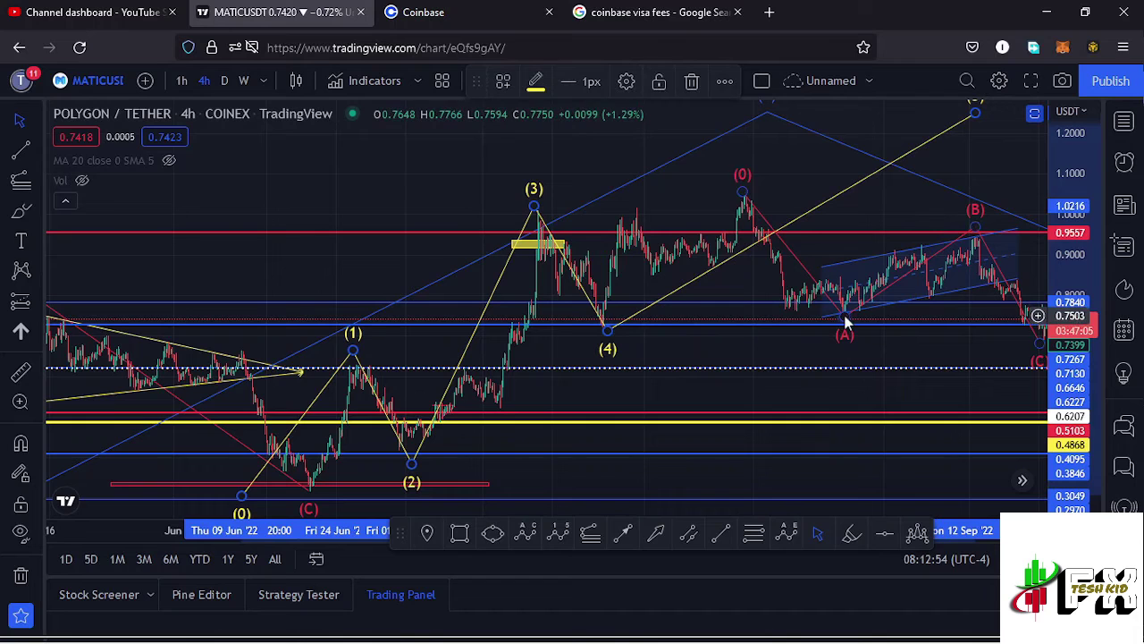
pyautogui.press('Delete')
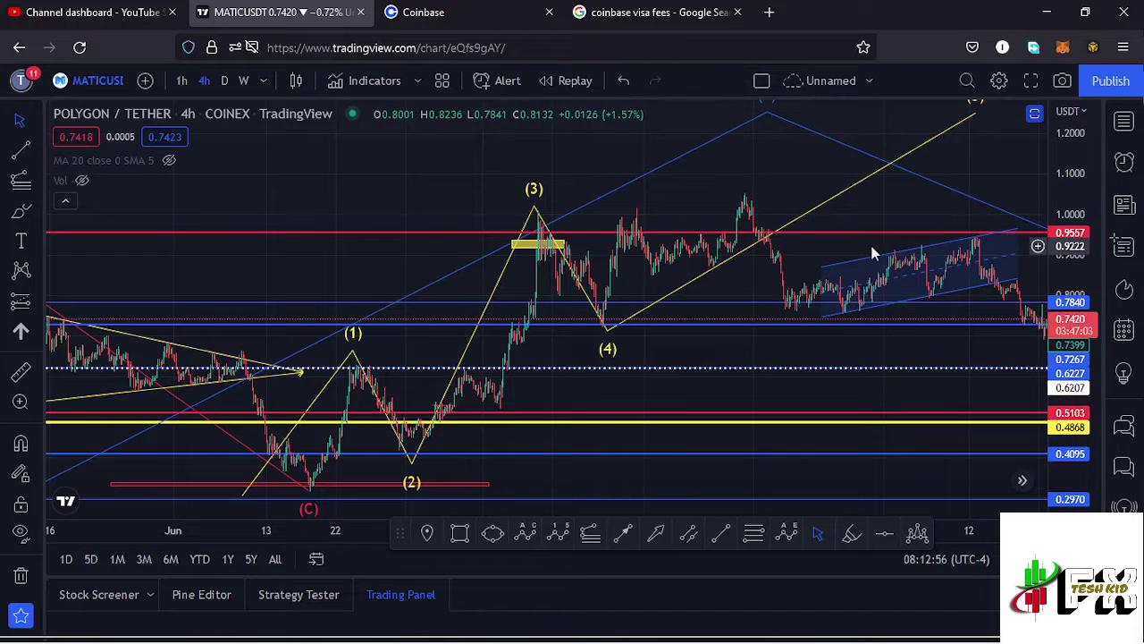
# Reposition the yellow wave's (4) point at about 0.6964, its (3) point at about 1.0713 and its (2) point at about 0.3630
pyautogui.moveTo(815, 255); pyautogui.dragTo(628, 265)
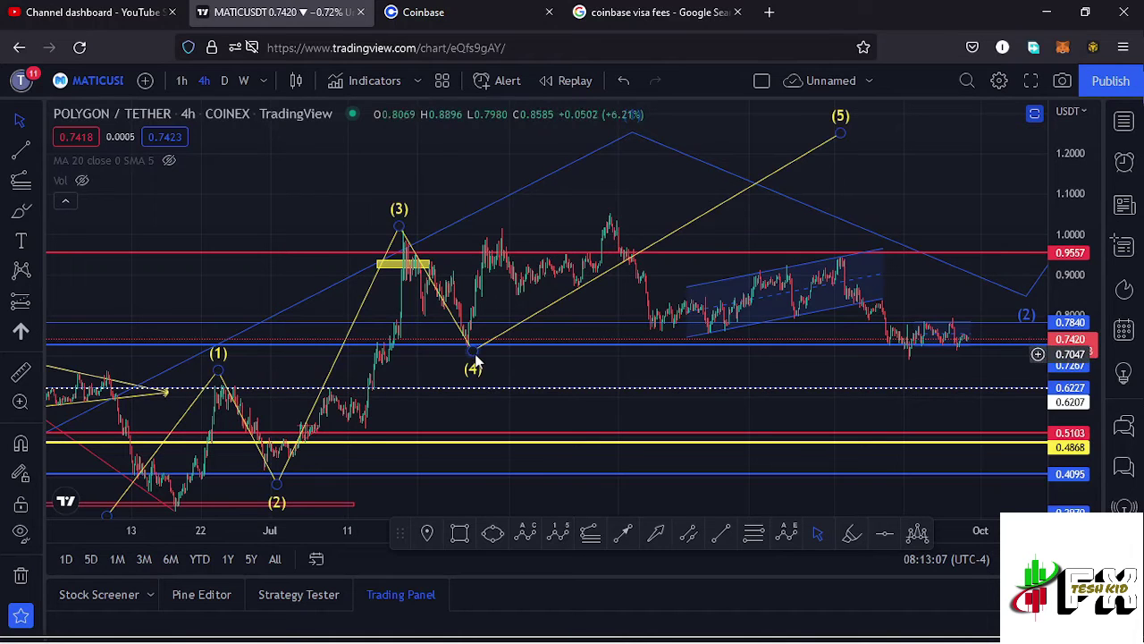
pyautogui.moveTo(474, 356)
pyautogui.mouseDown()
pyautogui.moveTo(582, 278)
pyautogui.moveTo(724, 358)
pyautogui.mouseUp()
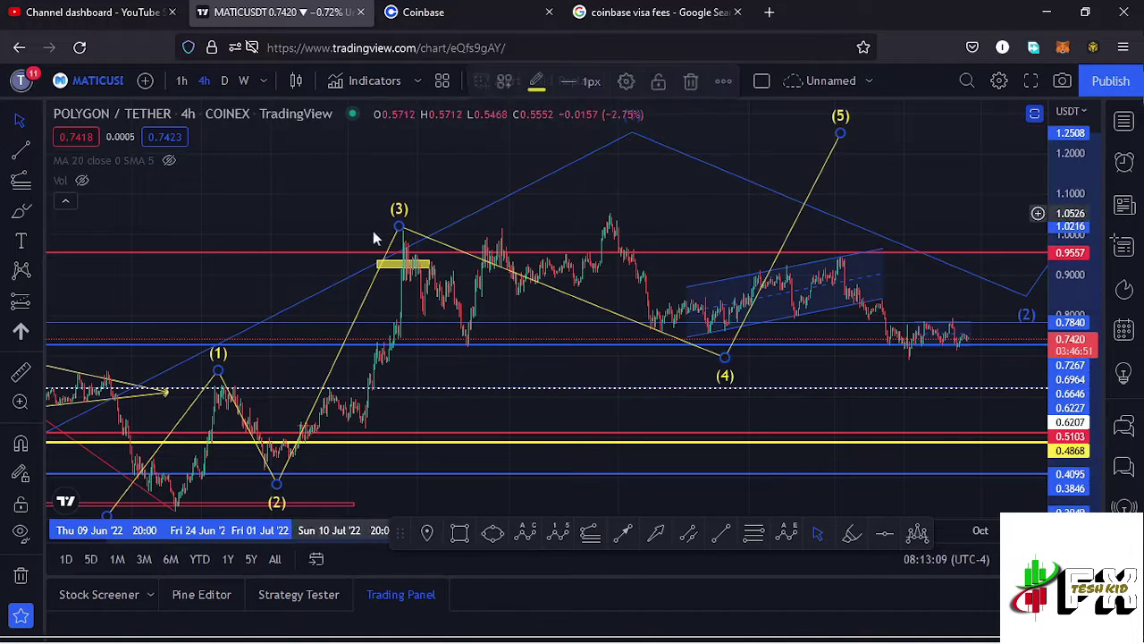
pyautogui.moveTo(399, 231); pyautogui.dragTo(609, 212)
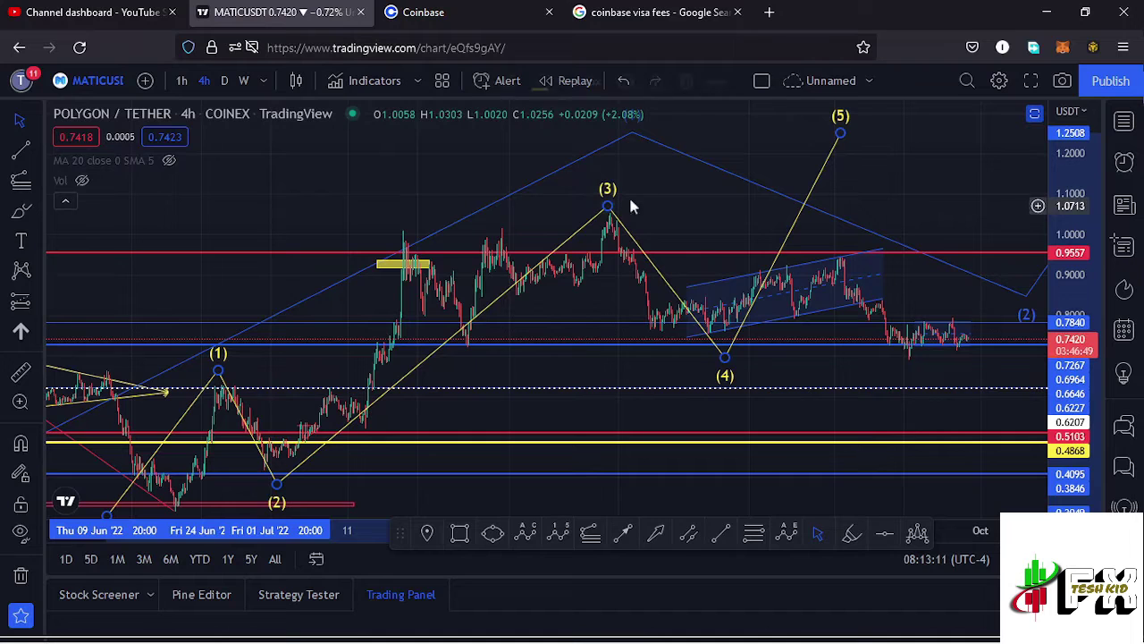
pyautogui.moveTo(679, 220); pyautogui.dragTo(690, 199)
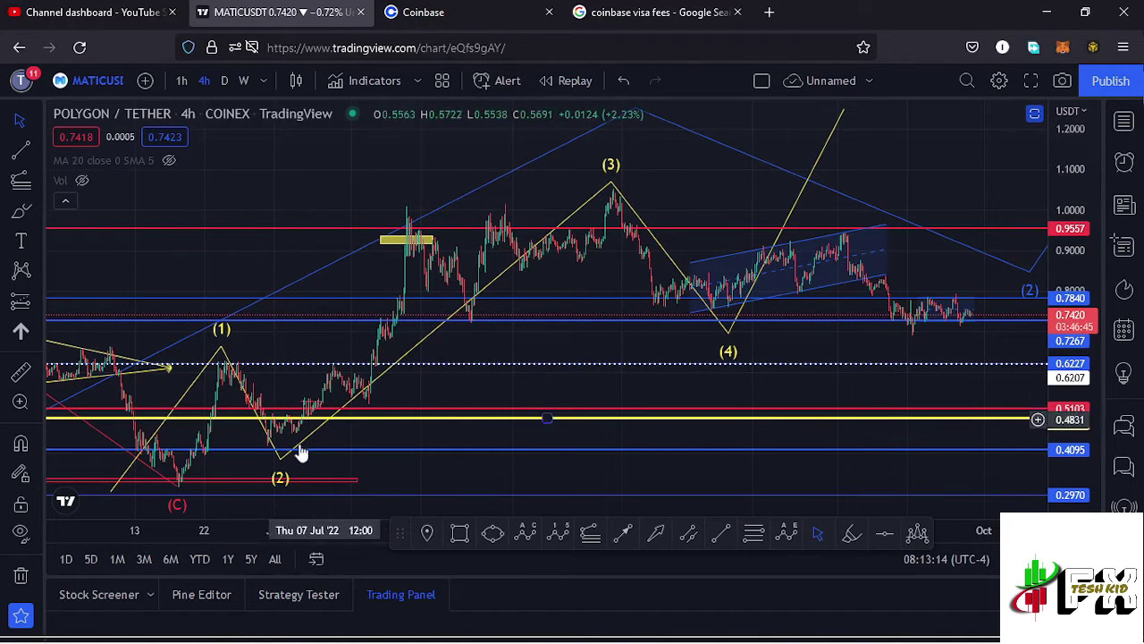
pyautogui.moveTo(280, 458)
pyautogui.mouseDown()
pyautogui.moveTo(255, 480)
pyautogui.moveTo(265, 467)
pyautogui.mouseUp()
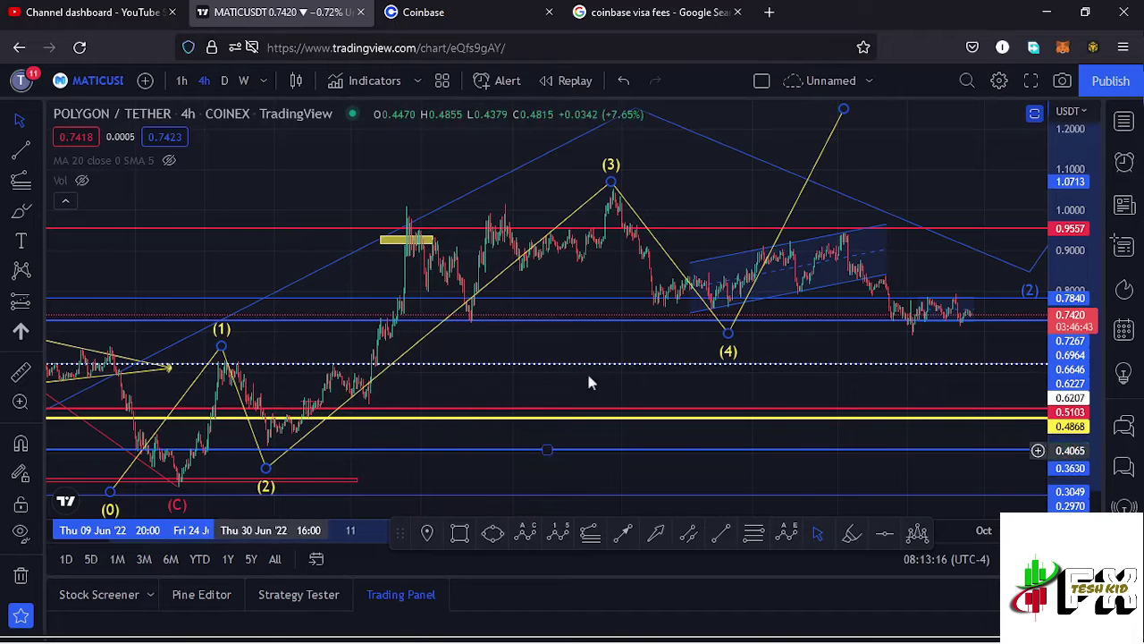
# Draw a Fibonacci retracement of wave (3) from the (2) low at 0.4189 up to the peak level at 1.0547
pyautogui.click(752, 537)
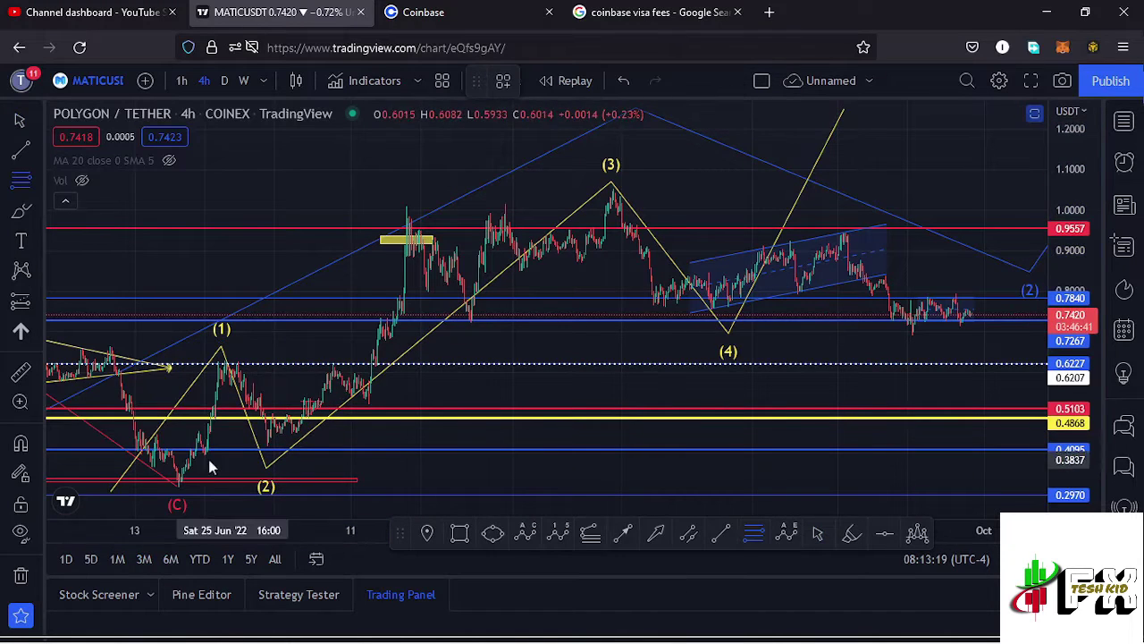
pyautogui.click(266, 450)
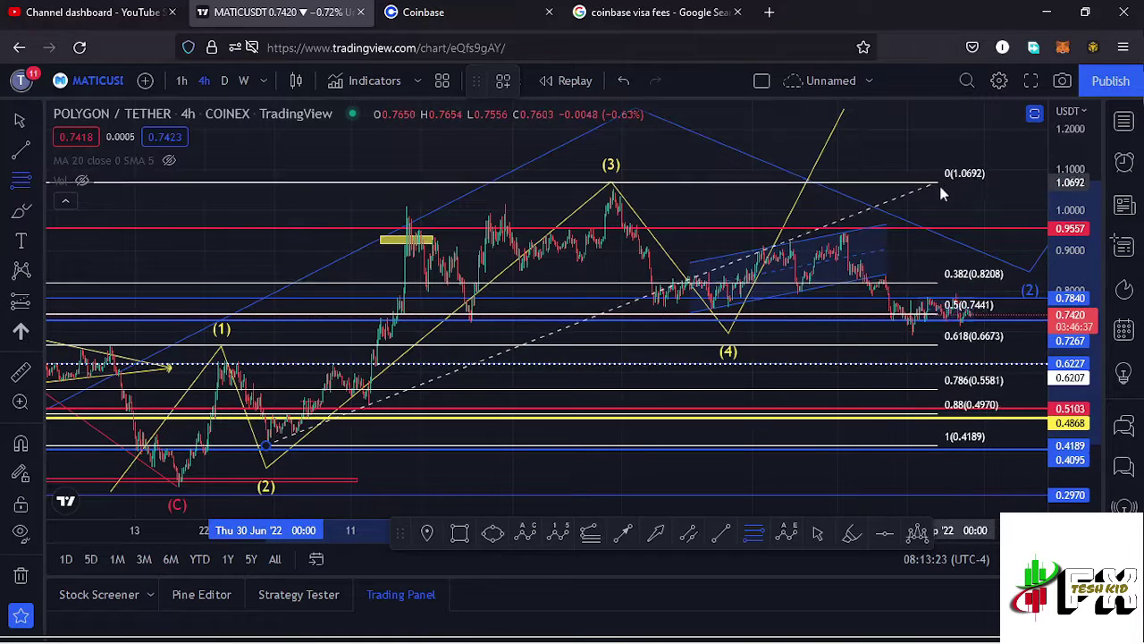
pyautogui.click(945, 188)
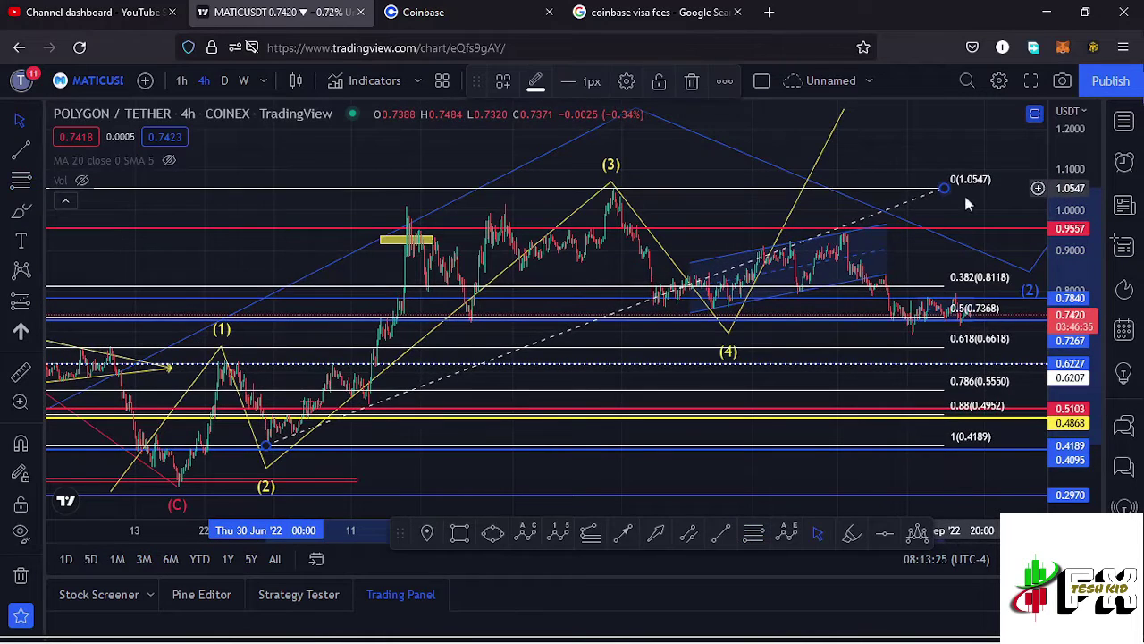
pyautogui.moveTo(905, 252); pyautogui.dragTo(771, 230)
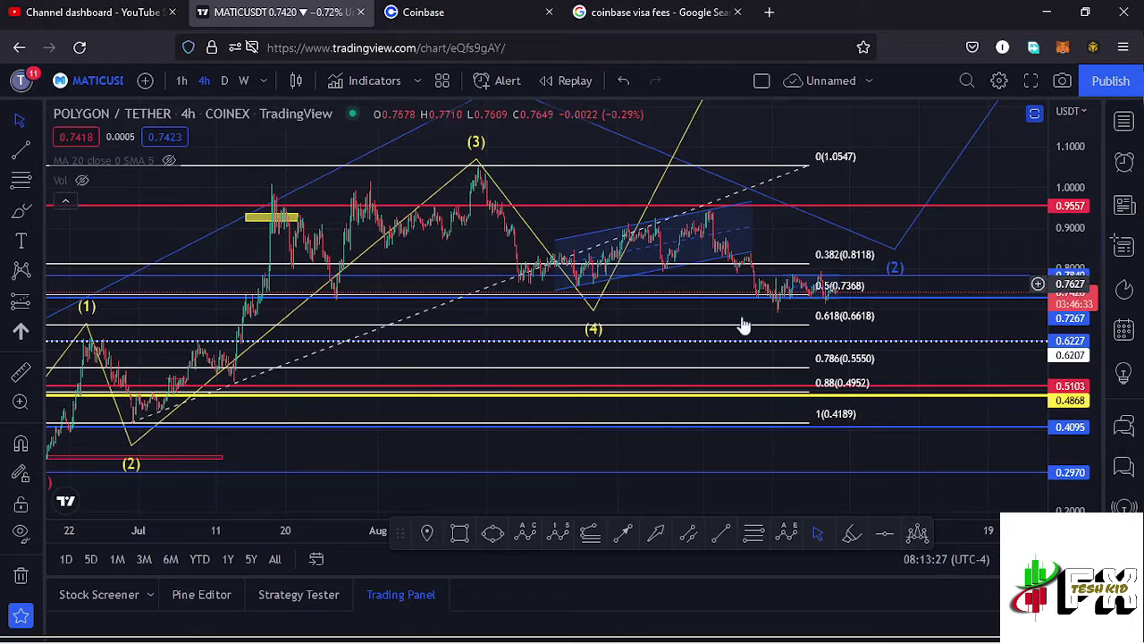
# Draw a red rectangle around wave (4) from about 0.8228 down to 0.6633, and delete the Fibonacci retracement of wave (3)
pyautogui.click(459, 532)
pyautogui.moveTo(562, 261)
pyautogui.mouseDown()
pyautogui.moveTo(674, 319)
pyautogui.moveTo(749, 329)
pyautogui.mouseUp()
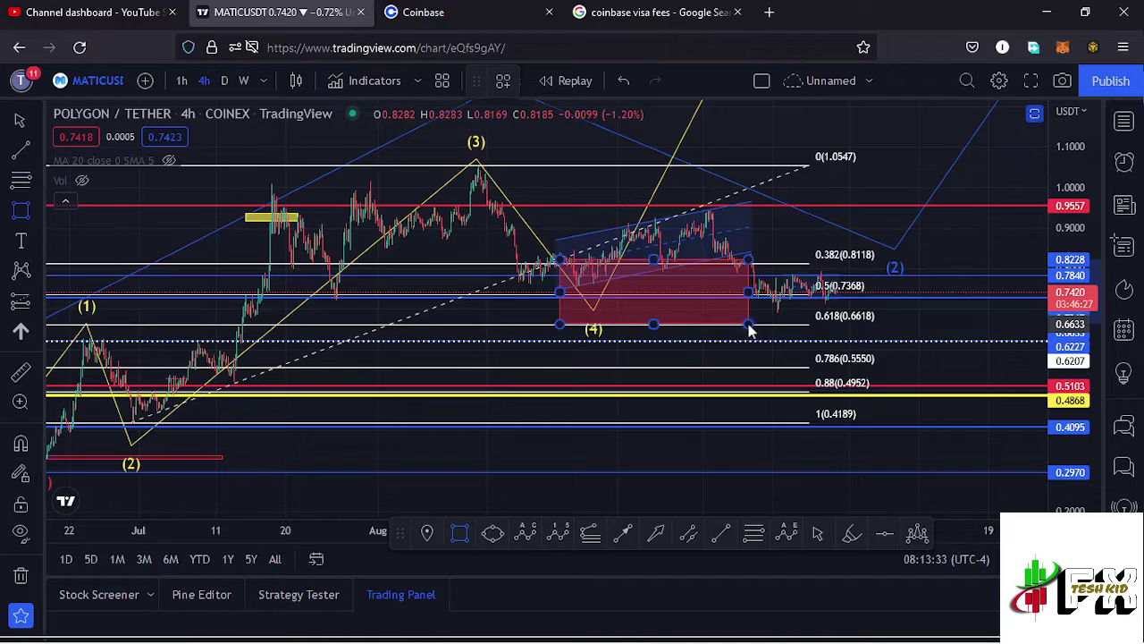
pyautogui.click(809, 166)
pyautogui.press('Delete')
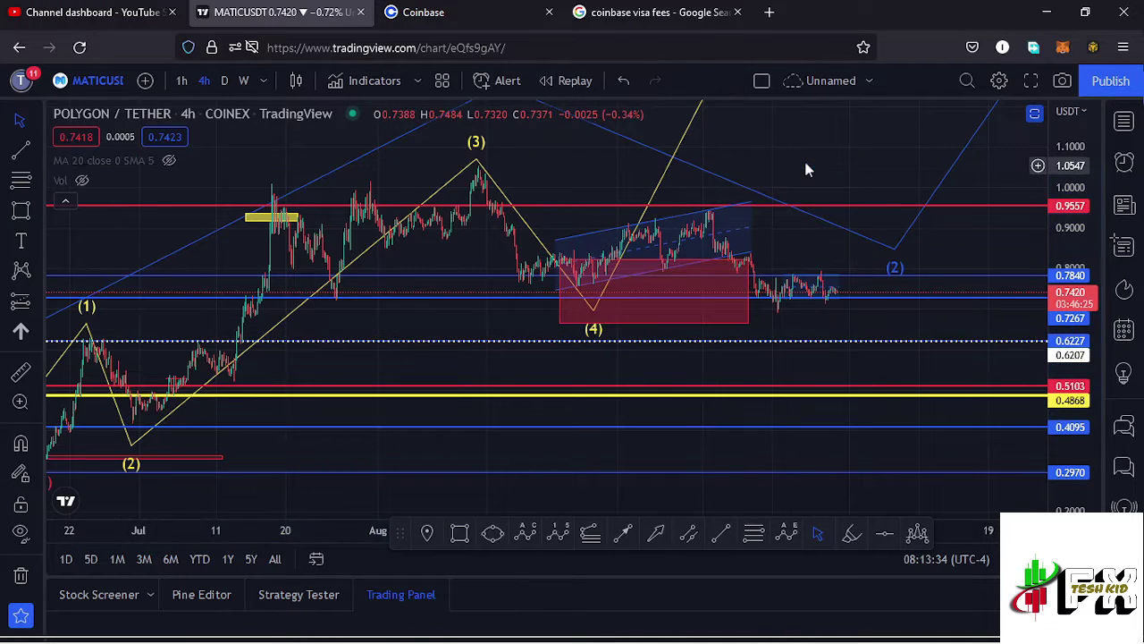
# Examine the price action within and below the rising blue channel in relation to the red rectangle
pyautogui.moveTo(812, 245); pyautogui.dragTo(810, 262)
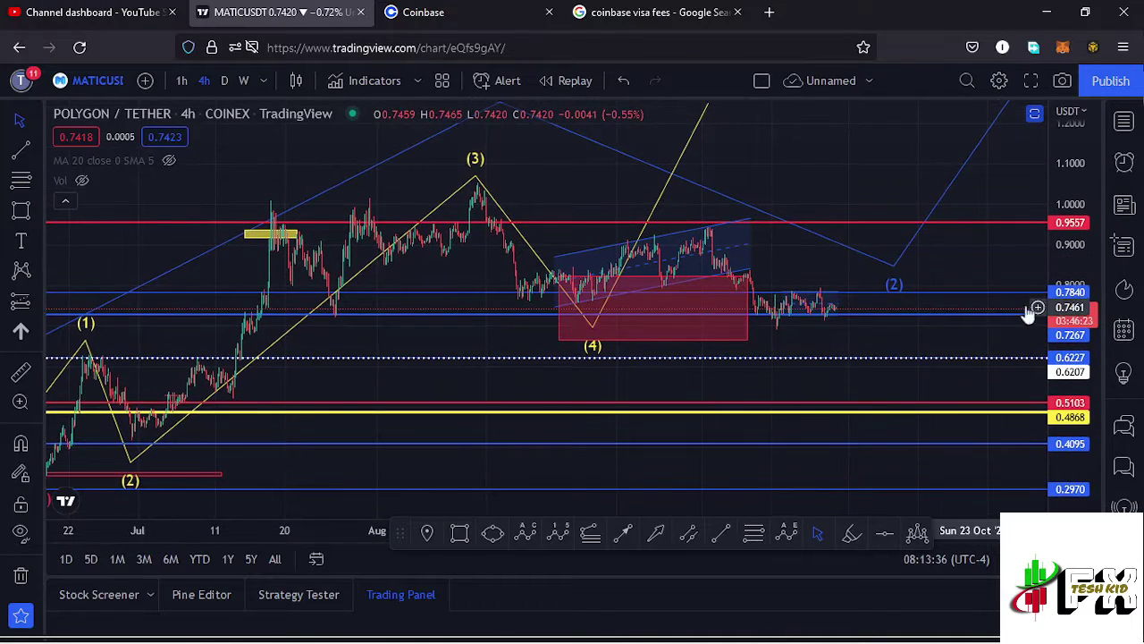
pyautogui.moveTo(1070, 422); pyautogui.dragTo(1070, 326)
pyautogui.moveTo(790, 237); pyautogui.dragTo(358, 322)
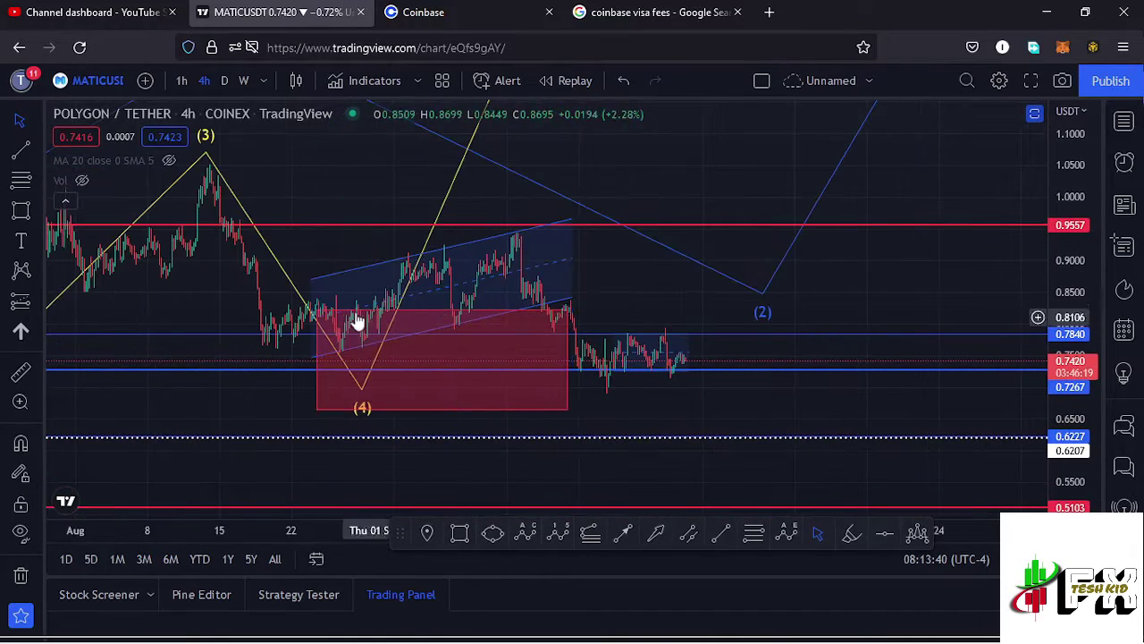
pyautogui.click(414, 311)
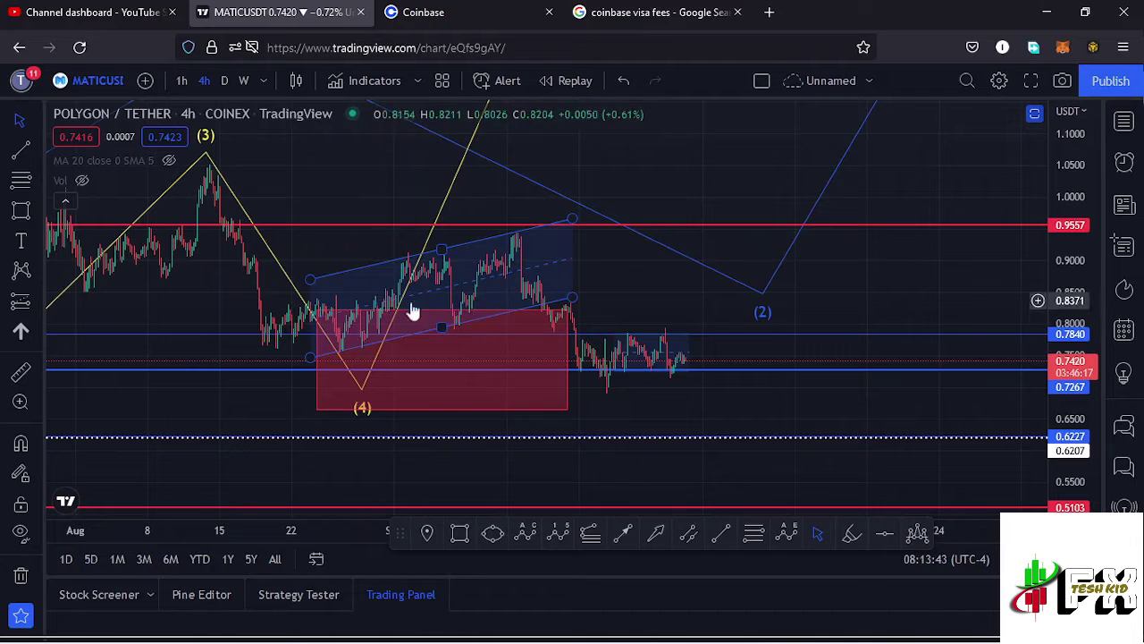
pyautogui.scroll(3, 501, 299)
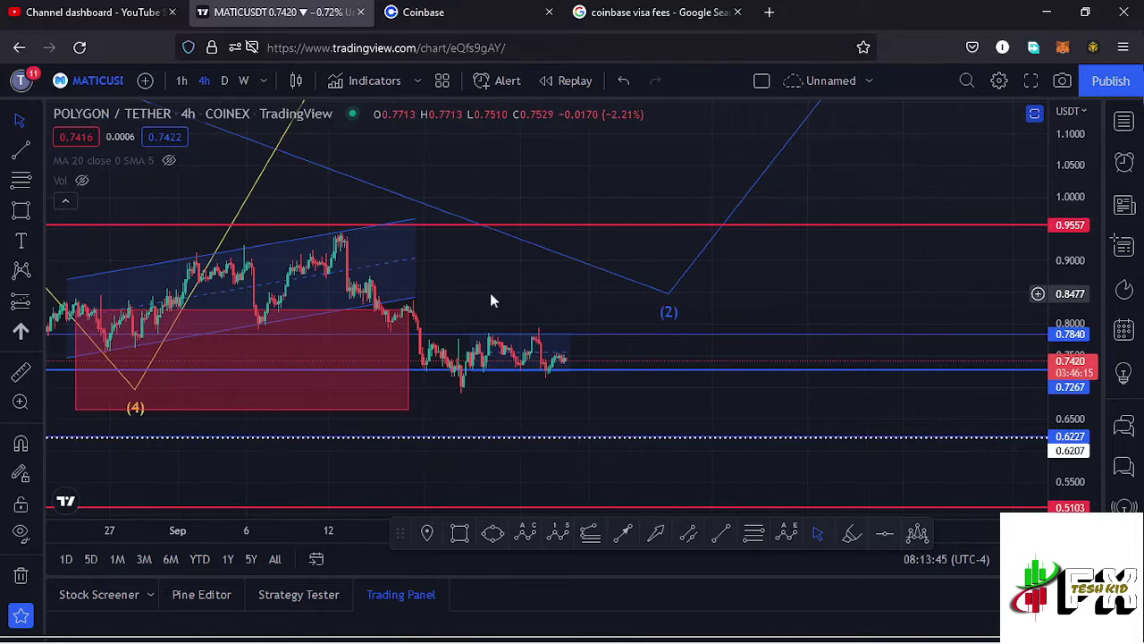
pyautogui.moveTo(462, 290); pyautogui.dragTo(713, 276)
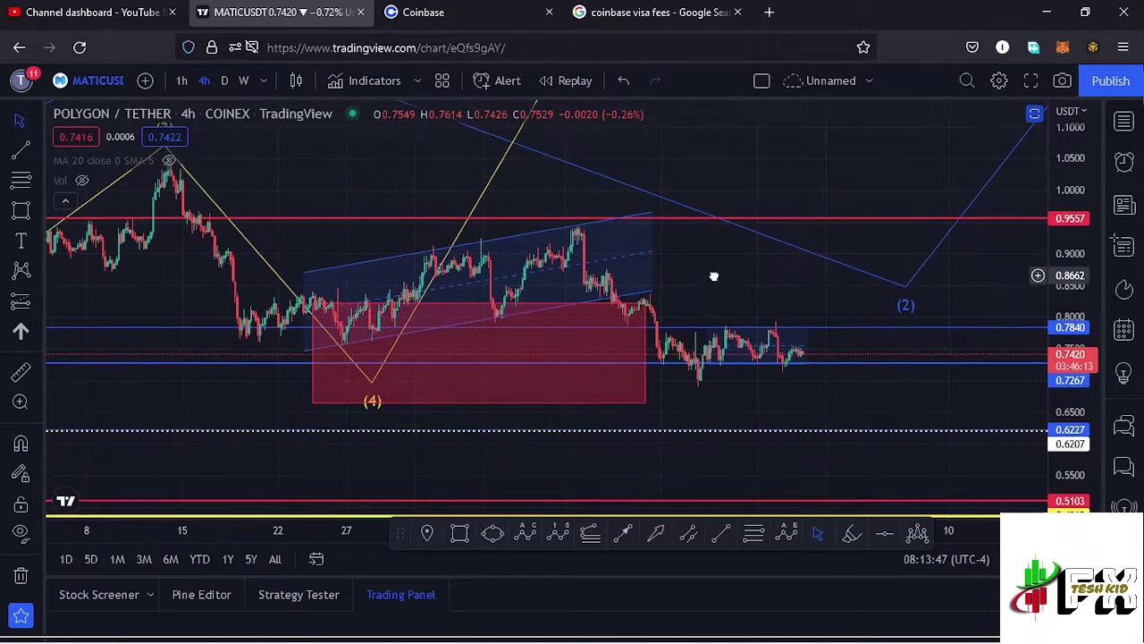
pyautogui.click(637, 309)
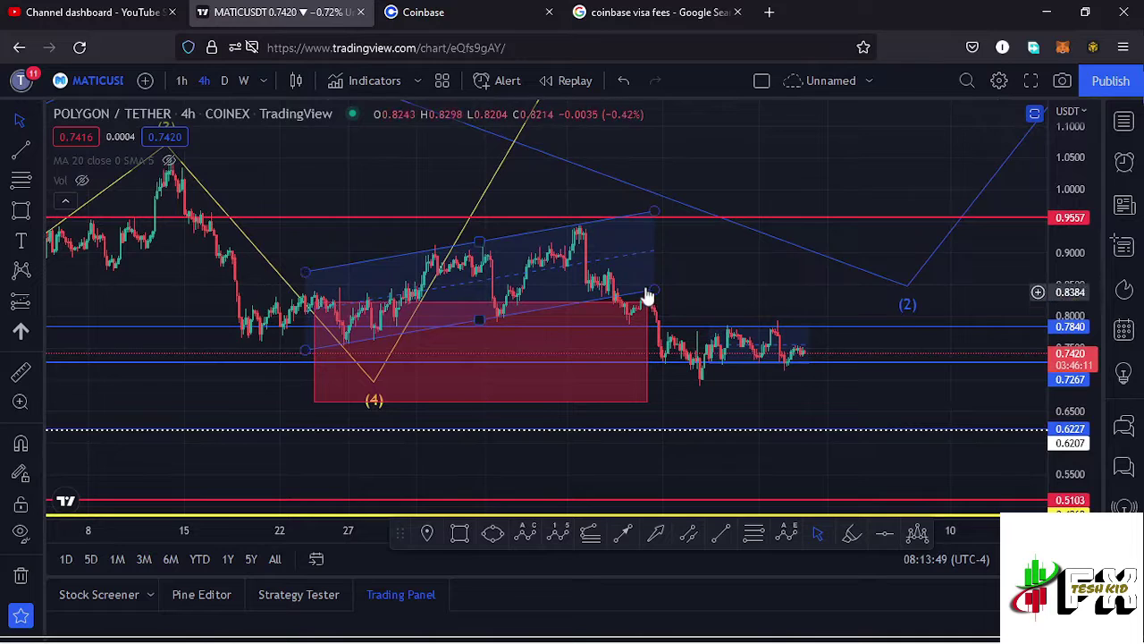
# Shorten the red rectangle so that its right edge lies slightly before the end of the rising blue channel
pyautogui.moveTo(646, 352); pyautogui.dragTo(613, 353)
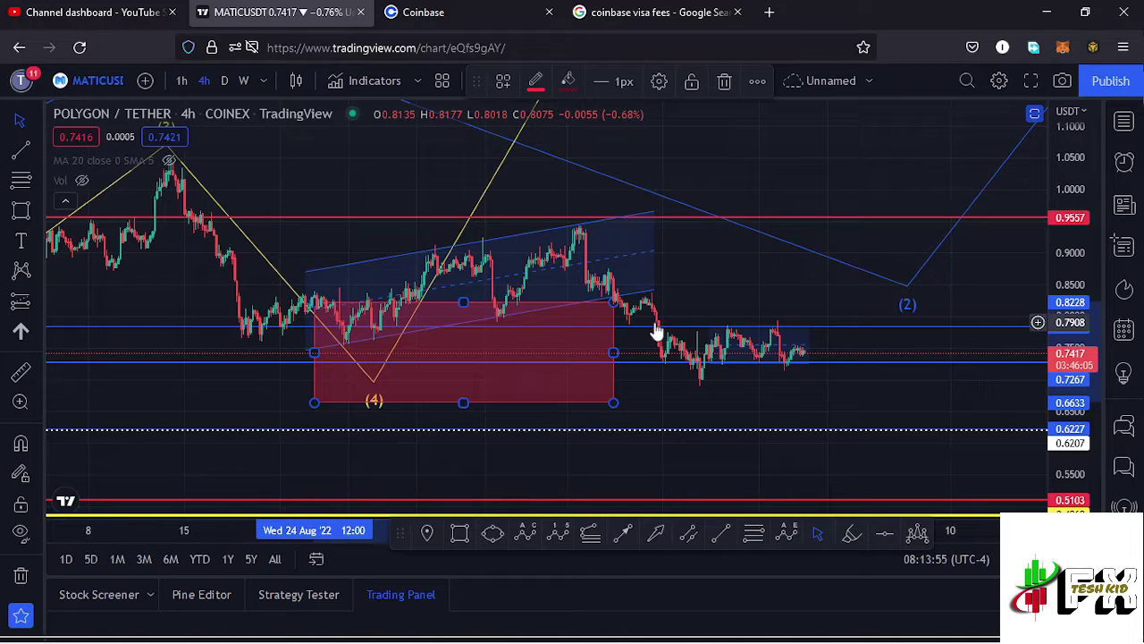
pyautogui.click(701, 363)
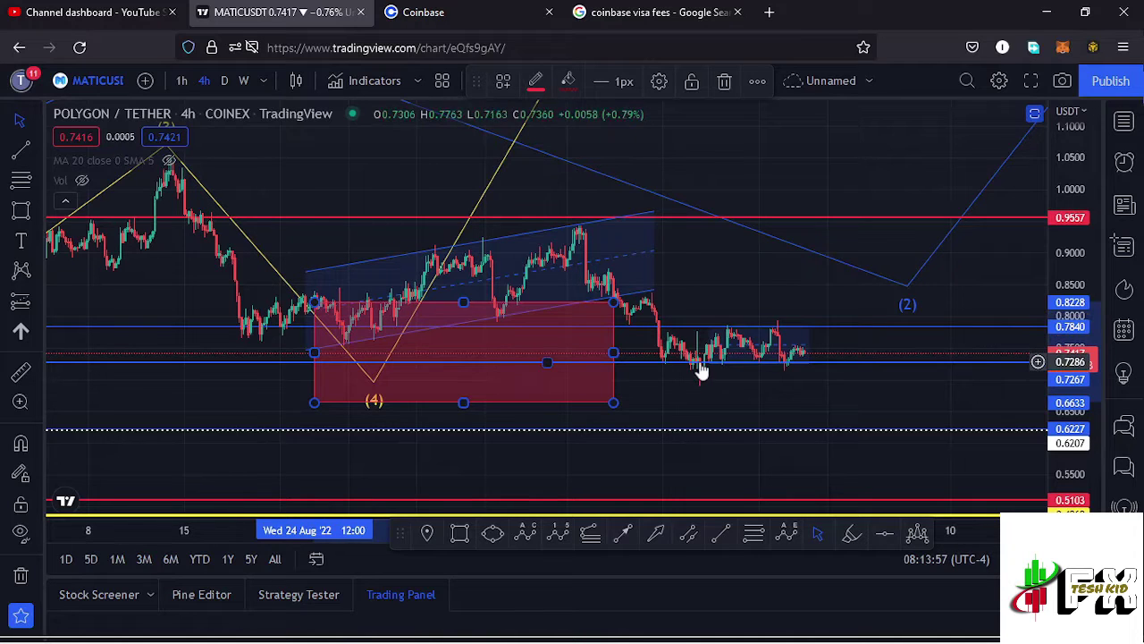
pyautogui.click(704, 376)
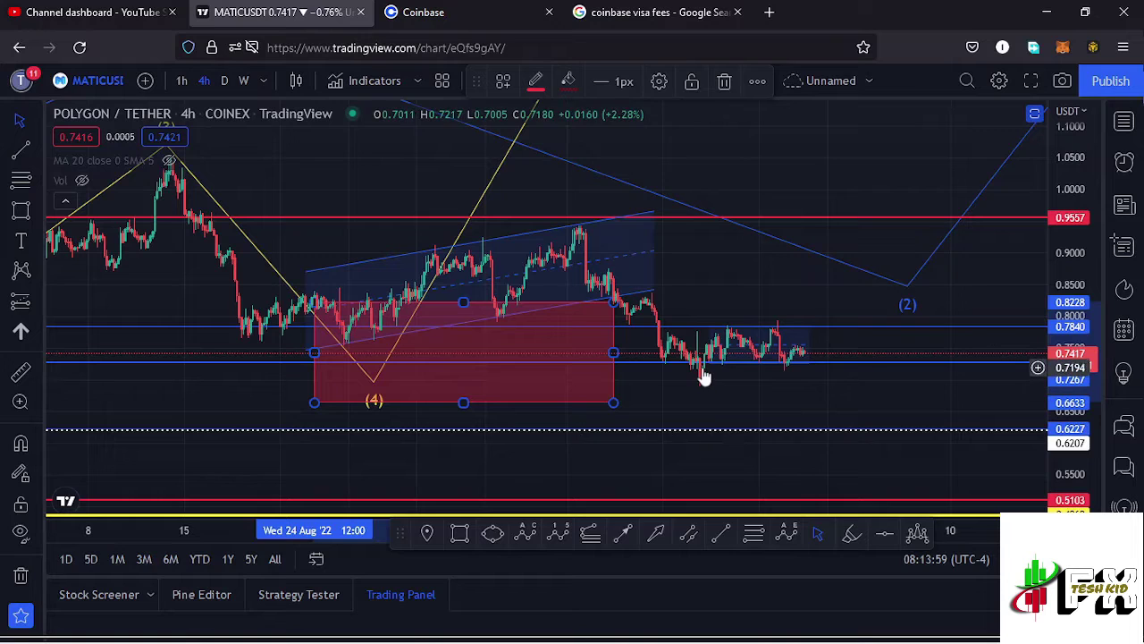
pyautogui.click(705, 380)
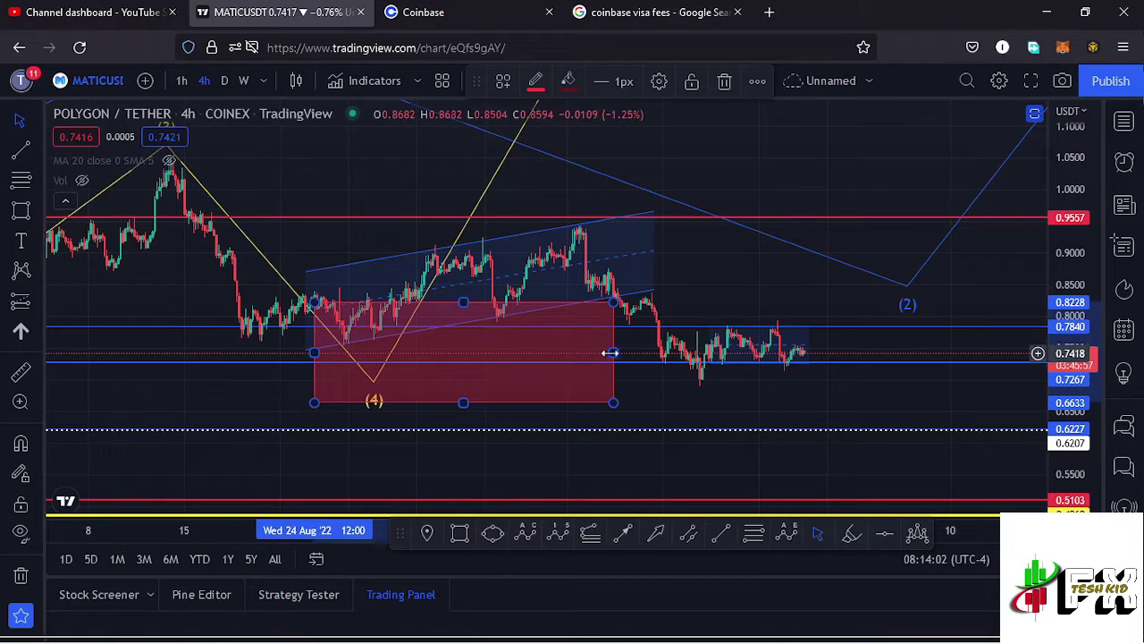
pyautogui.moveTo(614, 351); pyautogui.dragTo(633, 331)
pyautogui.moveTo(737, 283); pyautogui.dragTo(731, 309)
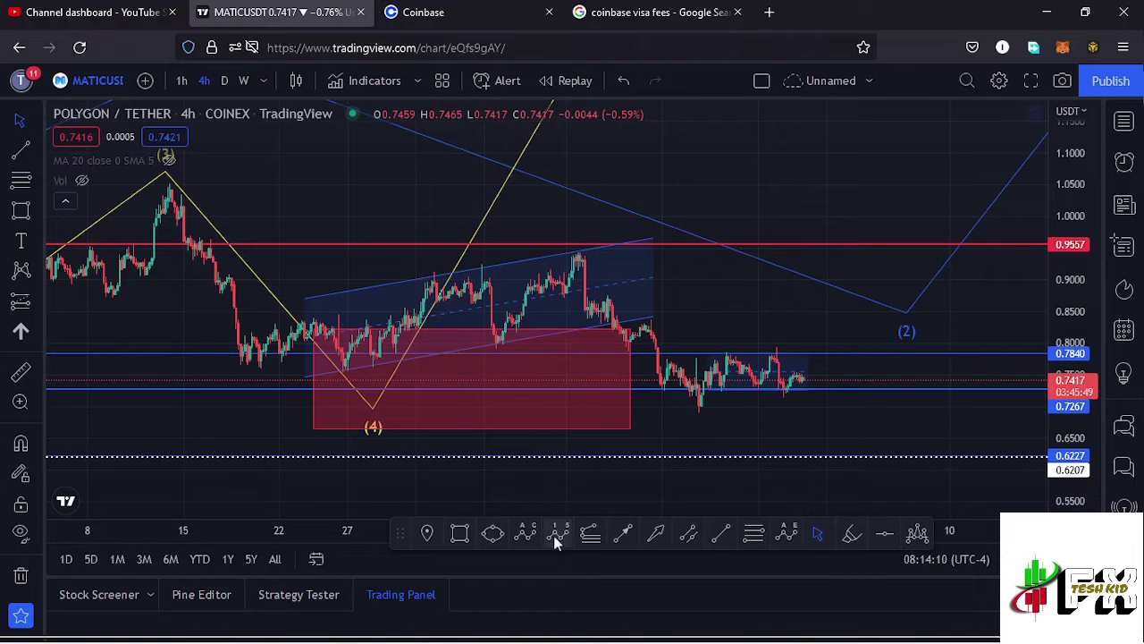
# Draw an Elliott ABC correction from the peak at 1.0527 with (A) at 0.7696, (B) at 0.9442 and (C) at about 0.69
pyautogui.click(526, 534)
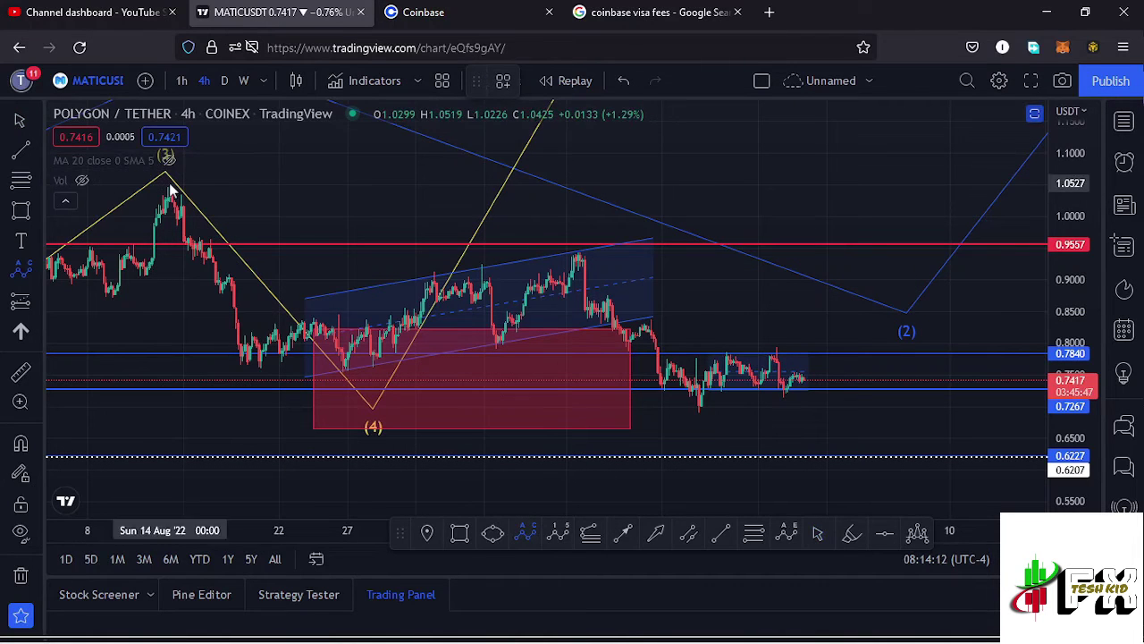
pyautogui.click(169, 182)
pyautogui.click(373, 363)
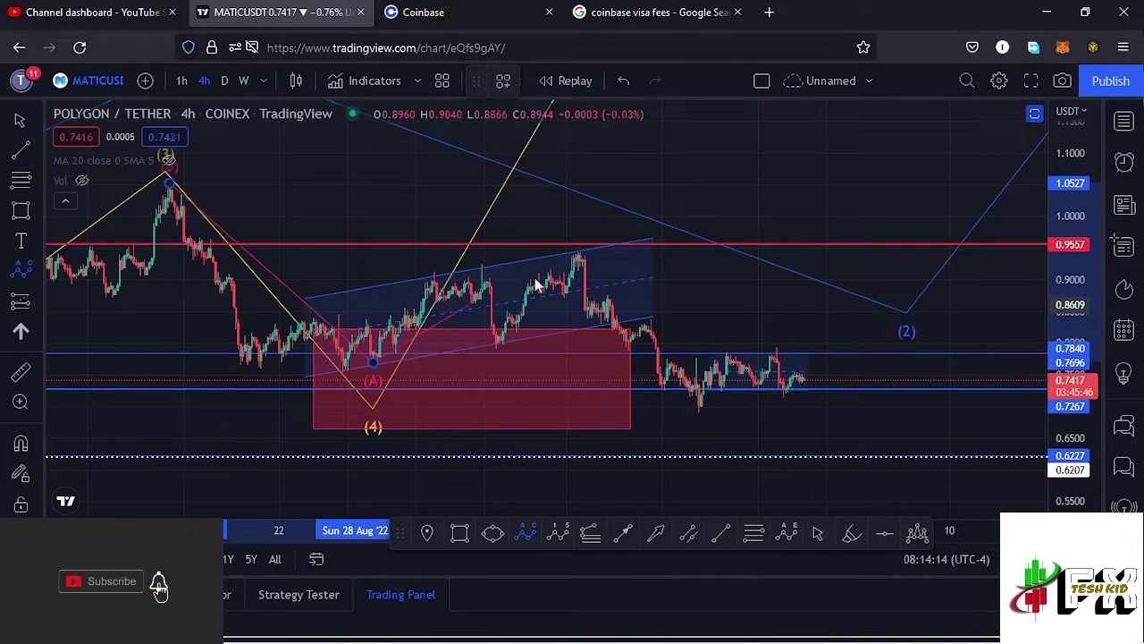
pyautogui.click(580, 256)
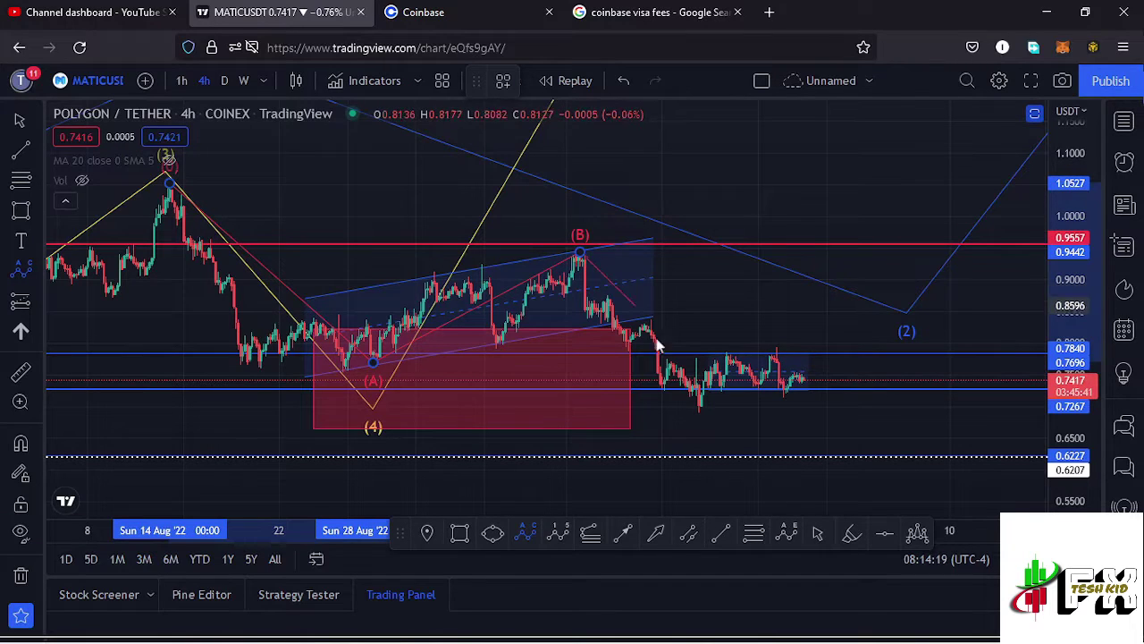
pyautogui.click(699, 413)
# Move the red correction's (C) point slightly past the September low at about 0.69 and extend the red rectangle's right edge past that low
pyautogui.moveTo(631, 380)
pyautogui.mouseDown()
pyautogui.moveTo(771, 416)
pyautogui.moveTo(685, 424)
pyautogui.mouseUp()
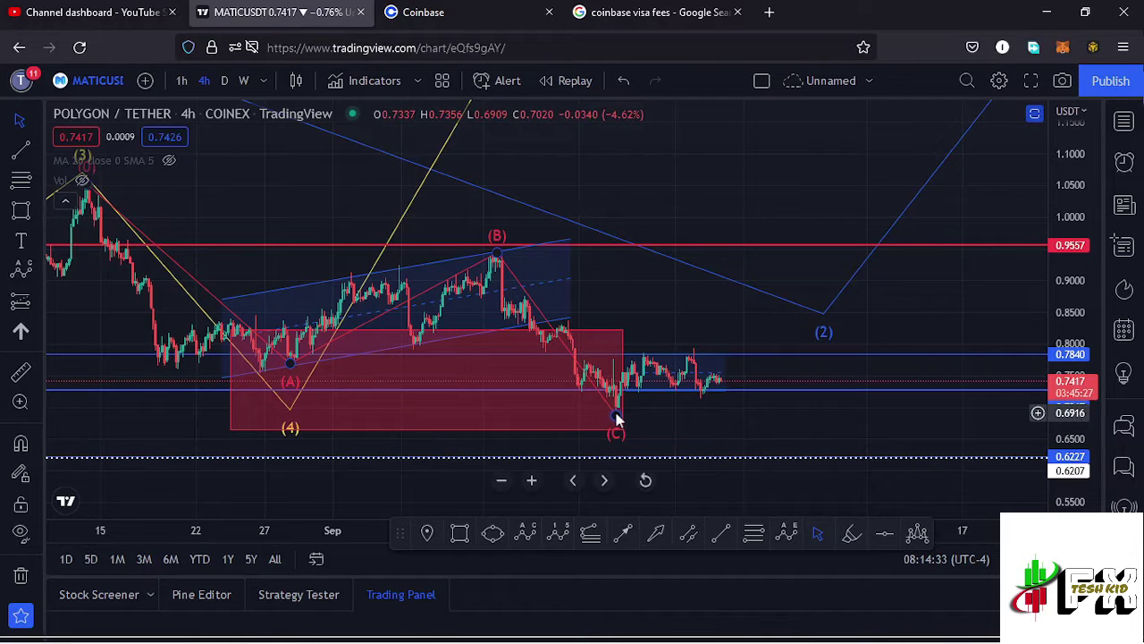
pyautogui.moveTo(617, 411); pyautogui.dragTo(617, 422)
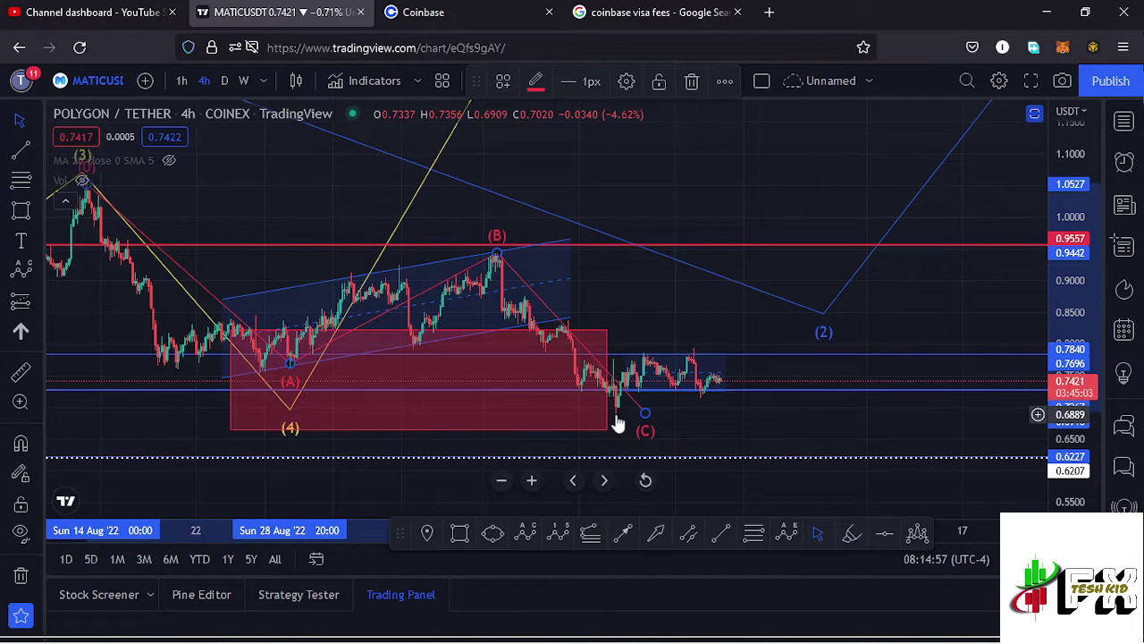
pyautogui.moveTo(607, 384); pyautogui.dragTo(634, 383)
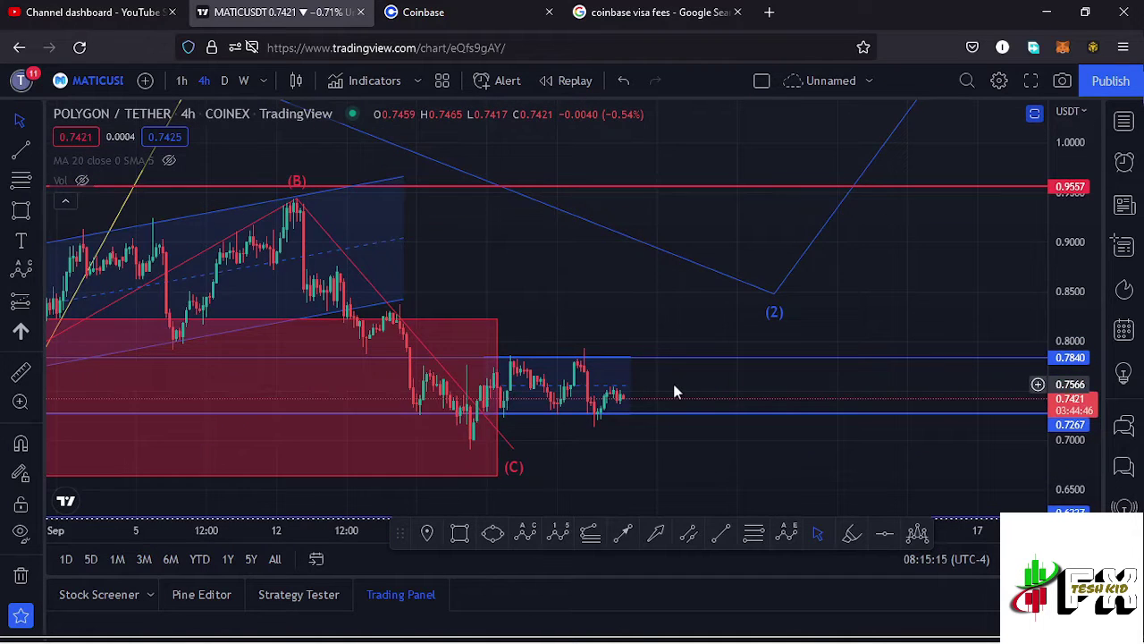
# Examine the sideways range between 0.7267 and 0.7840 and the price levels around the red (C) low
pyautogui.moveTo(728, 385); pyautogui.dragTo(784, 385)
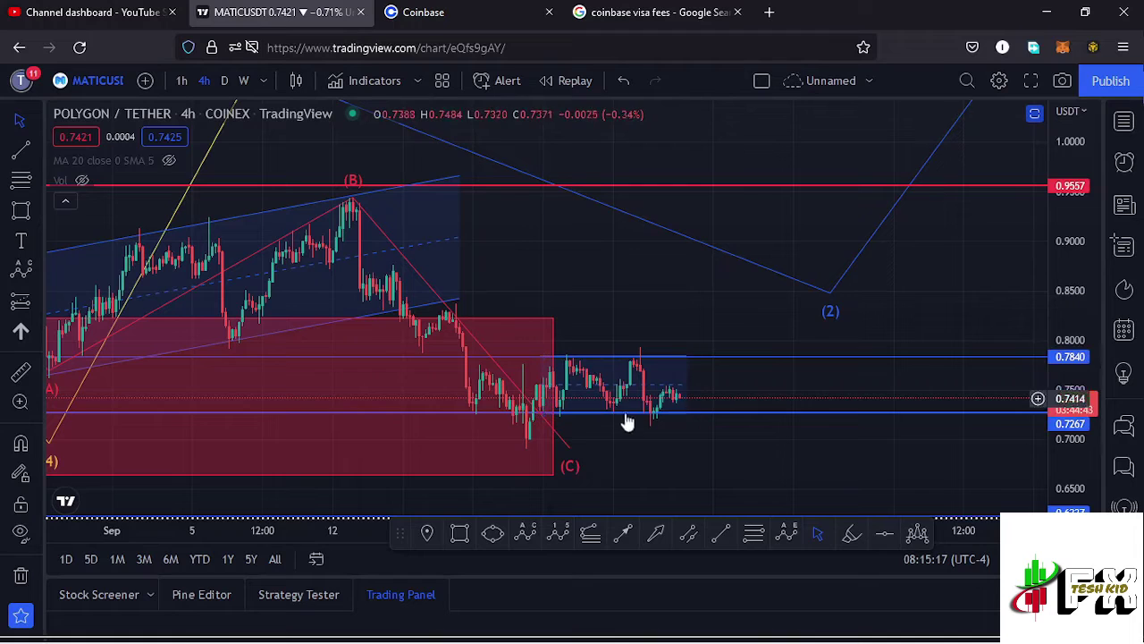
pyautogui.scroll(-6, 1078, 250)
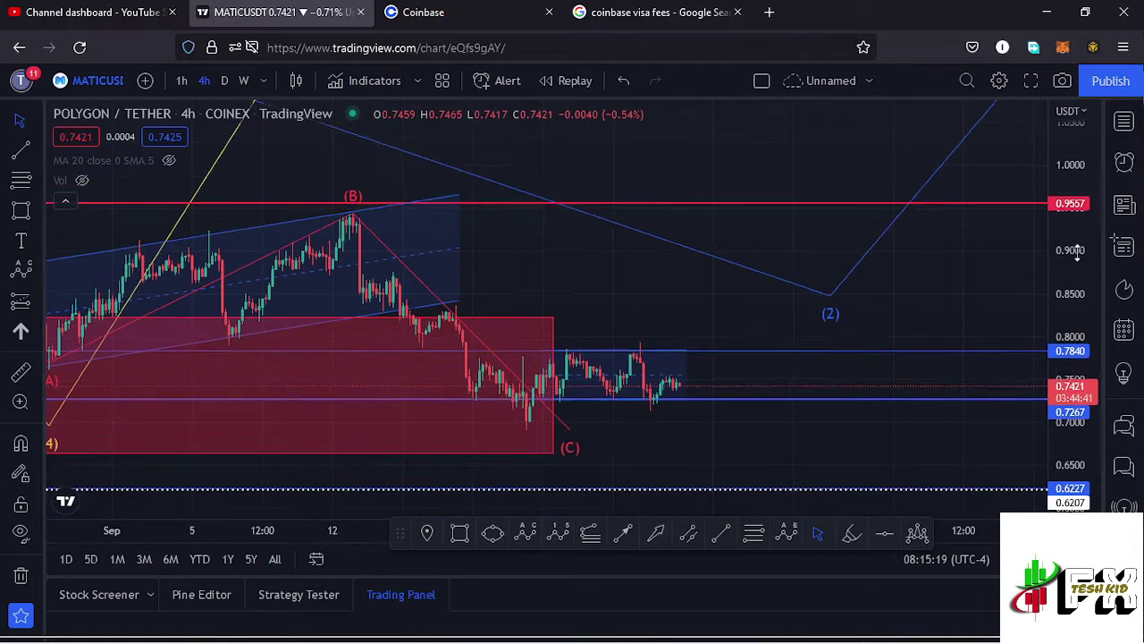
pyautogui.scroll(-3, 537, 286)
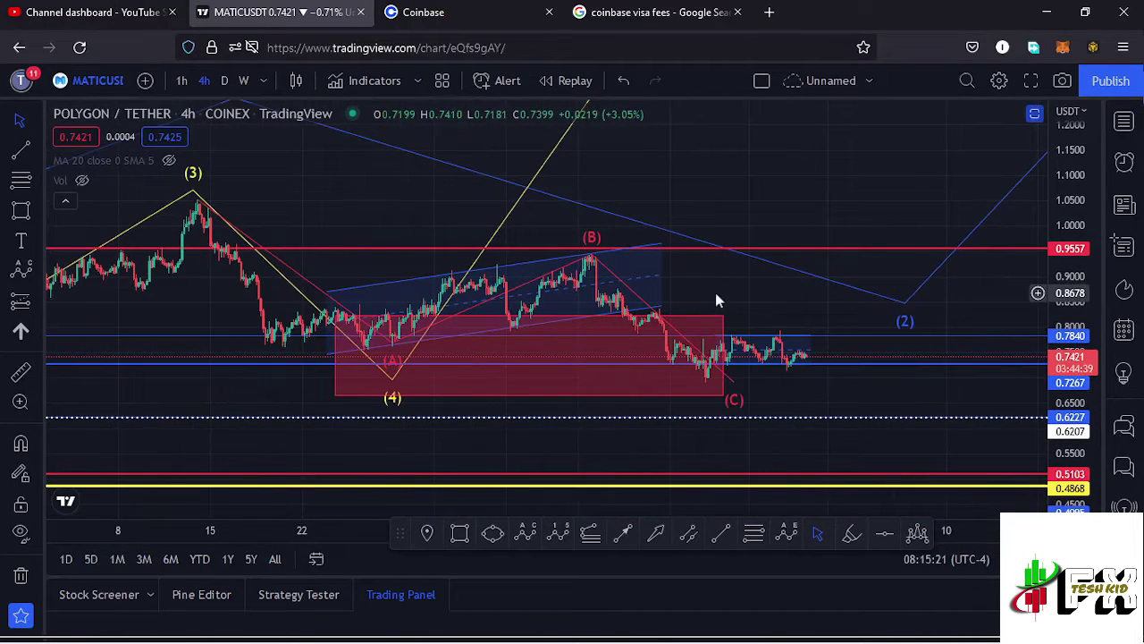
pyautogui.moveTo(725, 294); pyautogui.dragTo(675, 214)
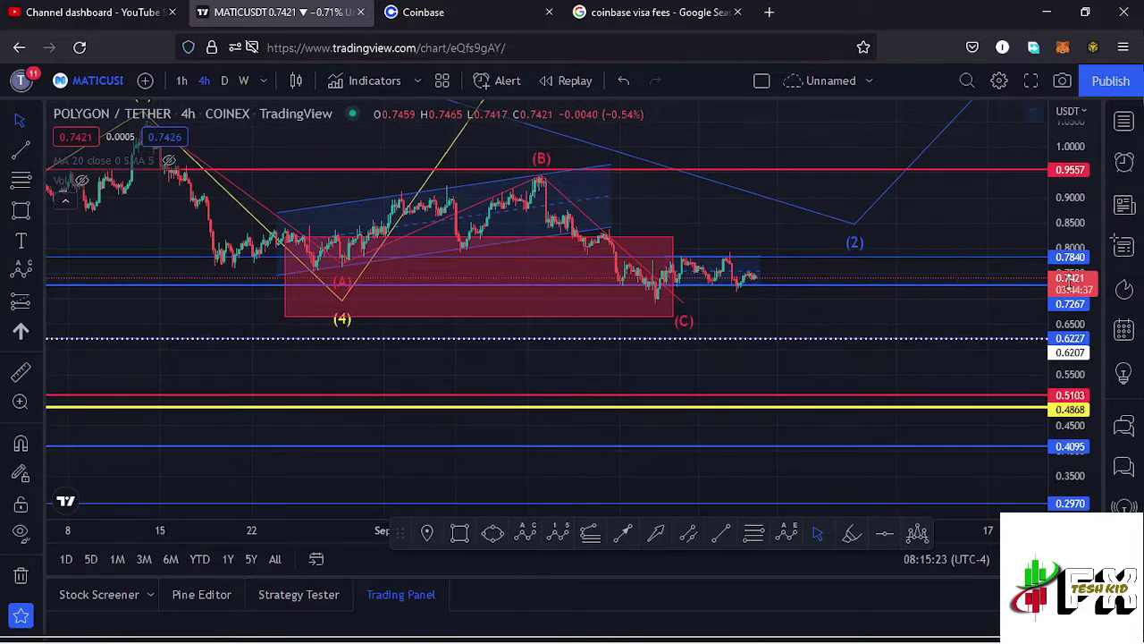
pyautogui.scroll(3, 1064, 293)
pyautogui.scroll(3, 1065, 295)
pyautogui.scroll(3, 692, 312)
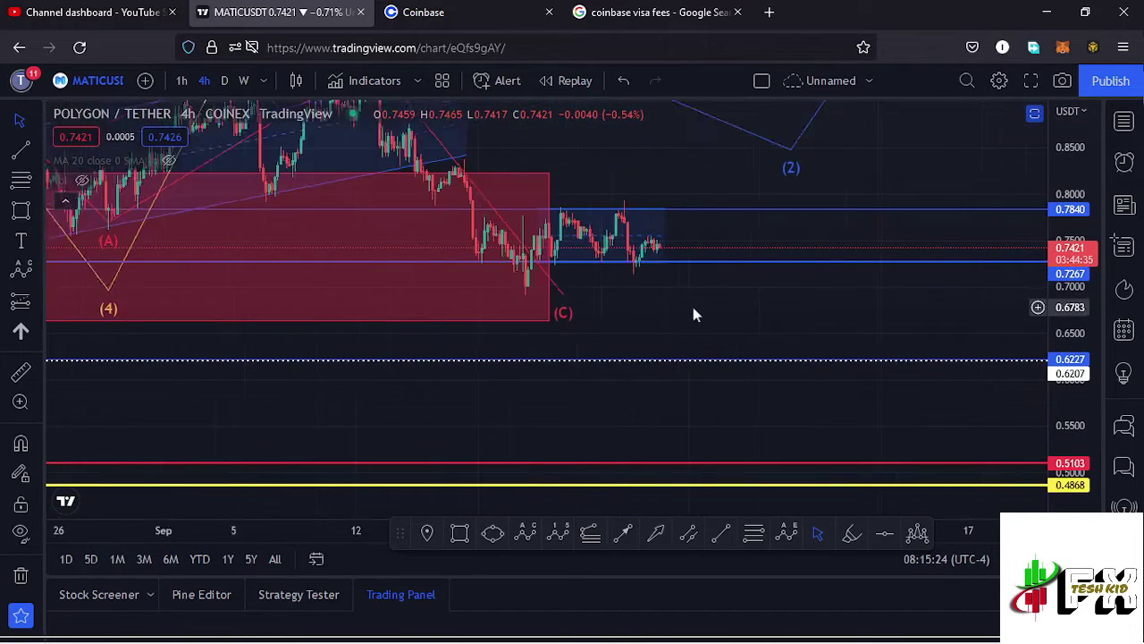
pyautogui.moveTo(601, 316); pyautogui.dragTo(764, 339)
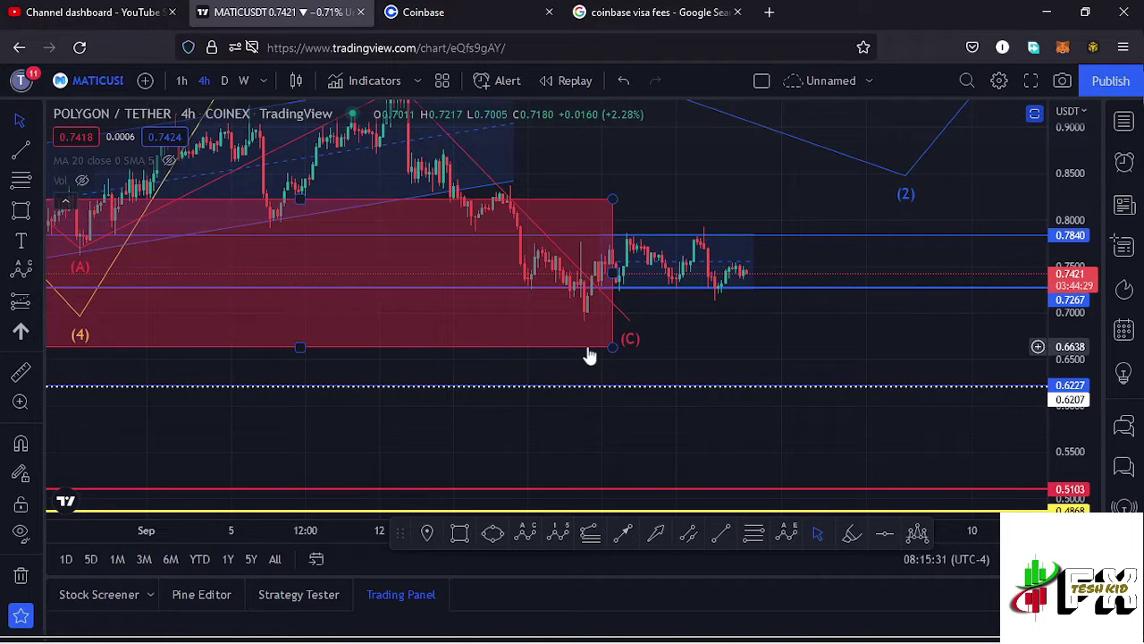
pyautogui.scroll(-4, 671, 353)
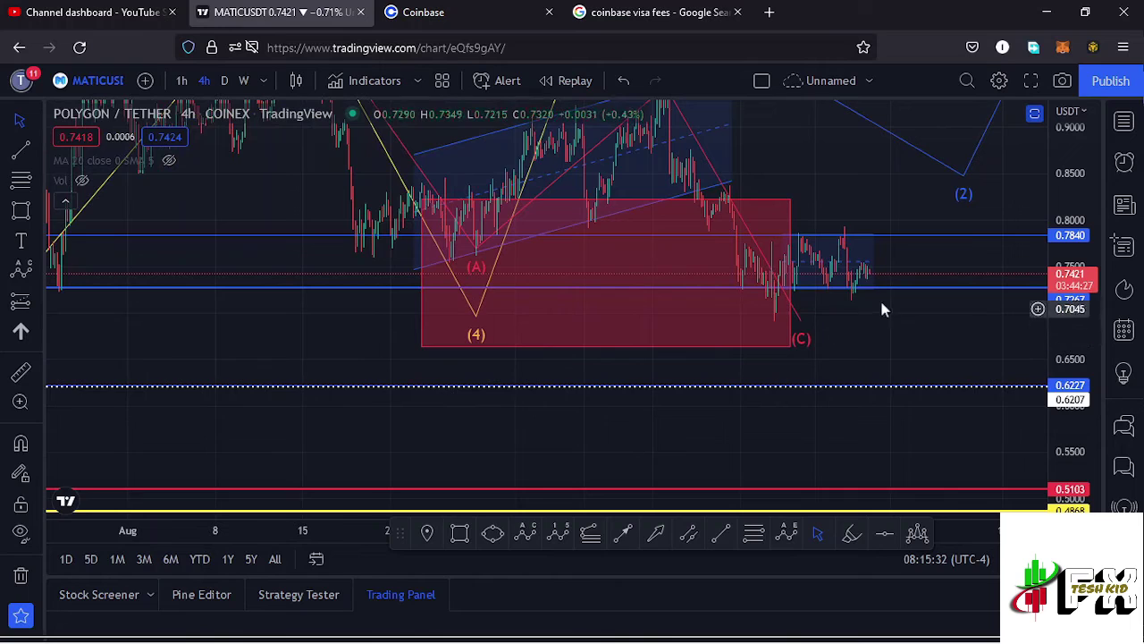
pyautogui.moveTo(1058, 123); pyautogui.dragTo(1019, 203)
pyautogui.scroll(-5, 647, 260)
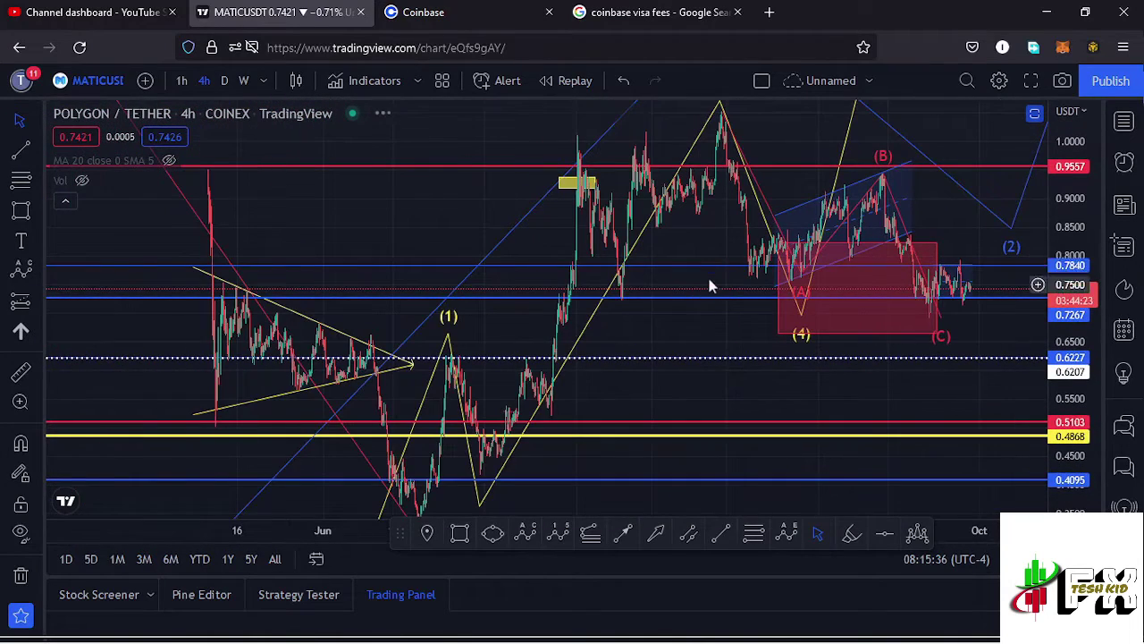
# Move the yellow wave's (4) point down to about 0.6666, at the lower edge of the red rectangle
pyautogui.moveTo(697, 250); pyautogui.dragTo(552, 274)
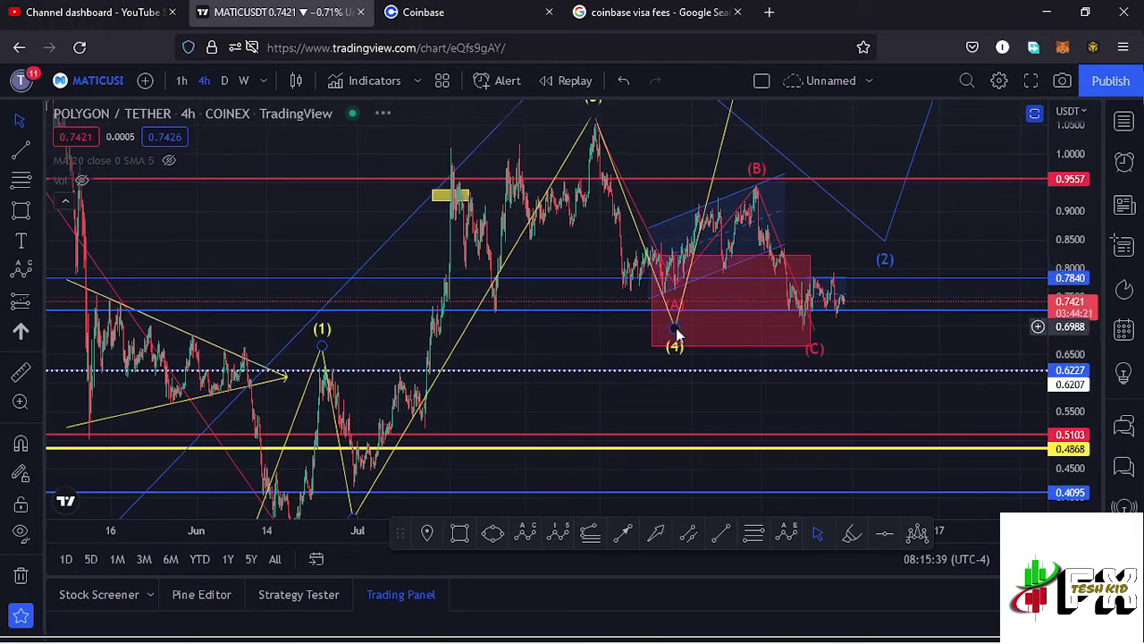
pyautogui.moveTo(682, 333); pyautogui.dragTo(702, 375)
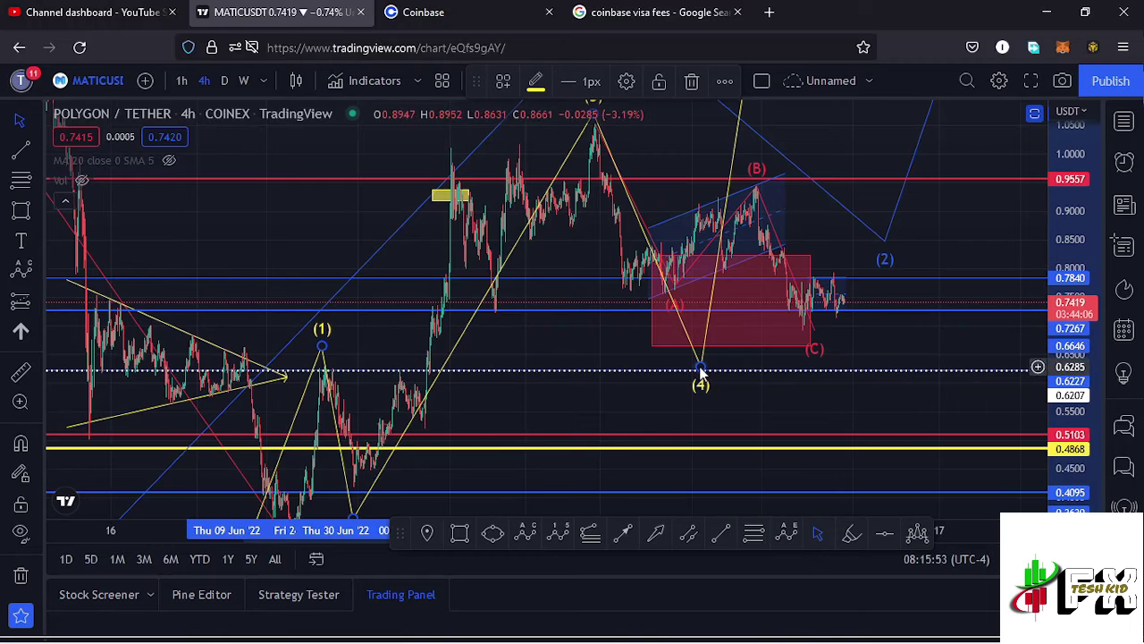
pyautogui.moveTo(1058, 186); pyautogui.dragTo(1078, 211)
# Switch to the 1-hour chart and examine the recent price action inside the horizontal blue channel between 0.7267 and 0.7840
pyautogui.scroll(5, 636, 313)
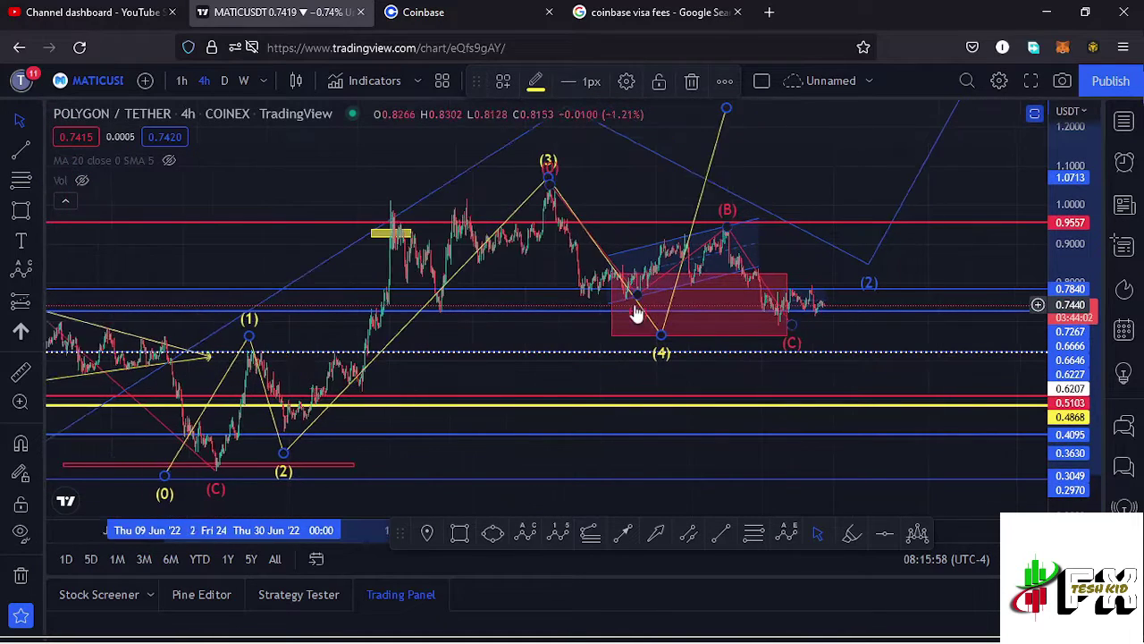
pyautogui.scroll(6, 1065, 317)
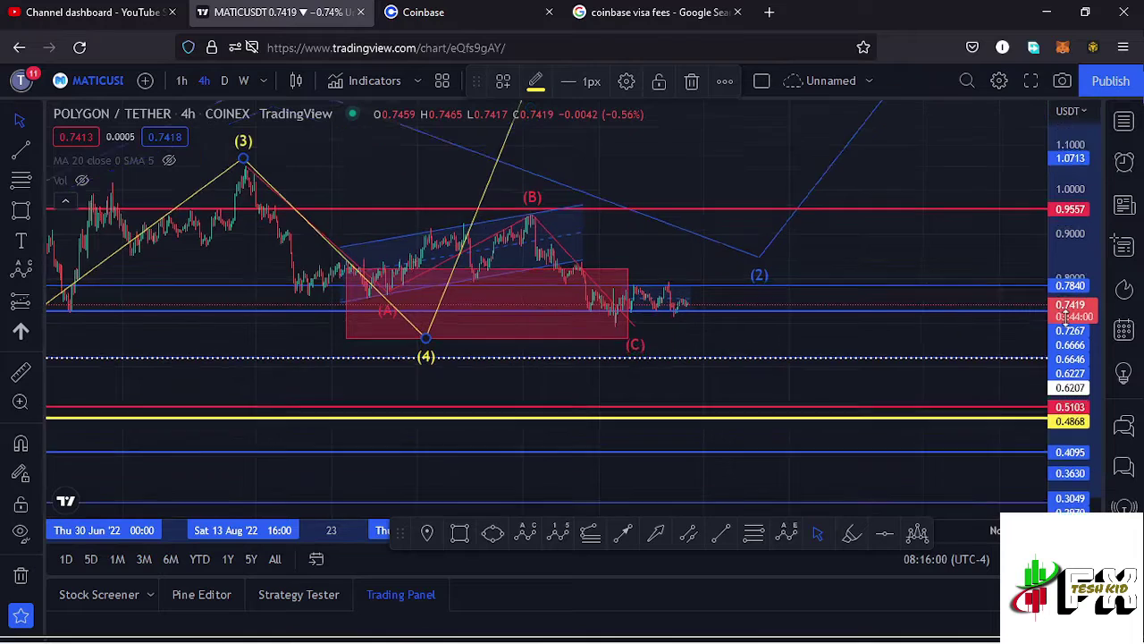
pyautogui.scroll(1, 1066, 317)
pyautogui.scroll(10, 636, 329)
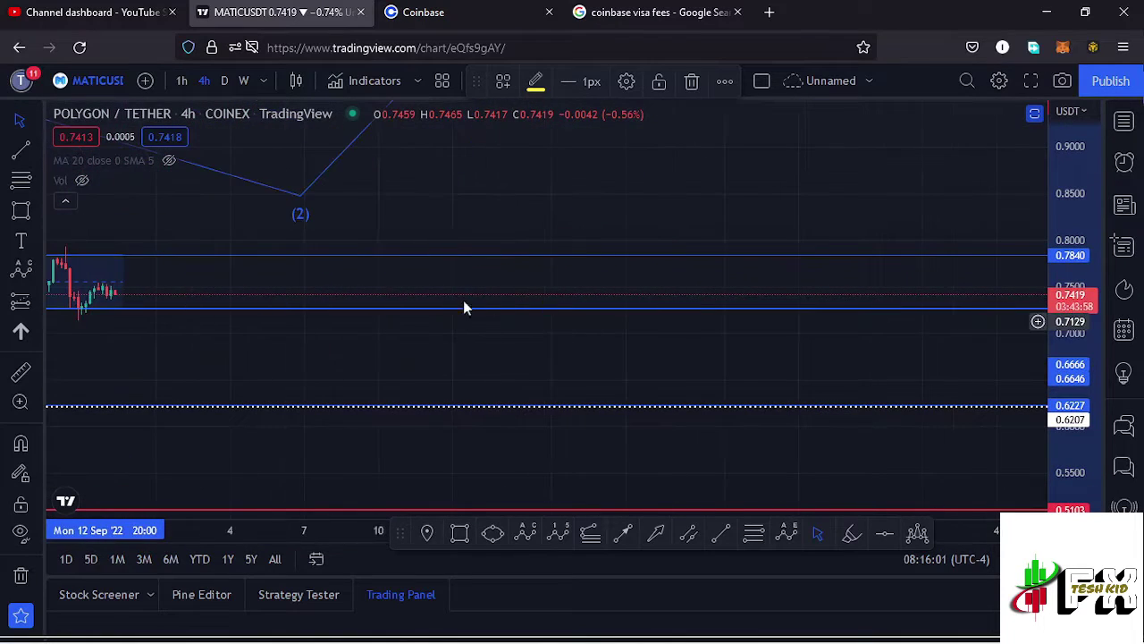
pyautogui.moveTo(402, 275)
pyautogui.mouseDown()
pyautogui.moveTo(799, 290)
pyautogui.moveTo(855, 304)
pyautogui.mouseUp()
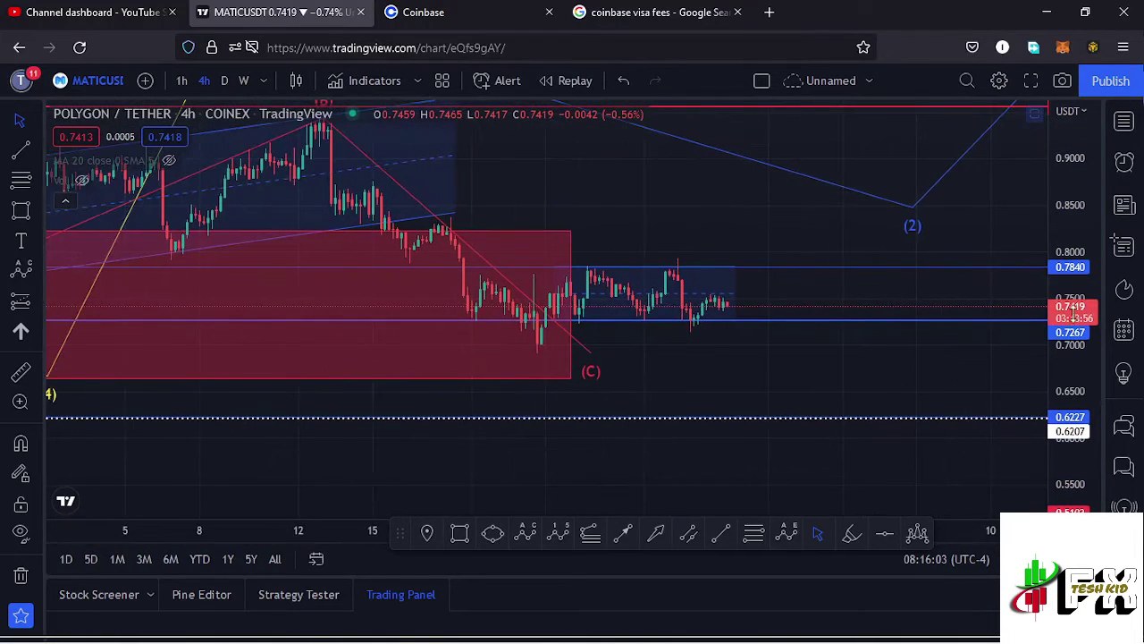
pyautogui.scroll(5, 1068, 313)
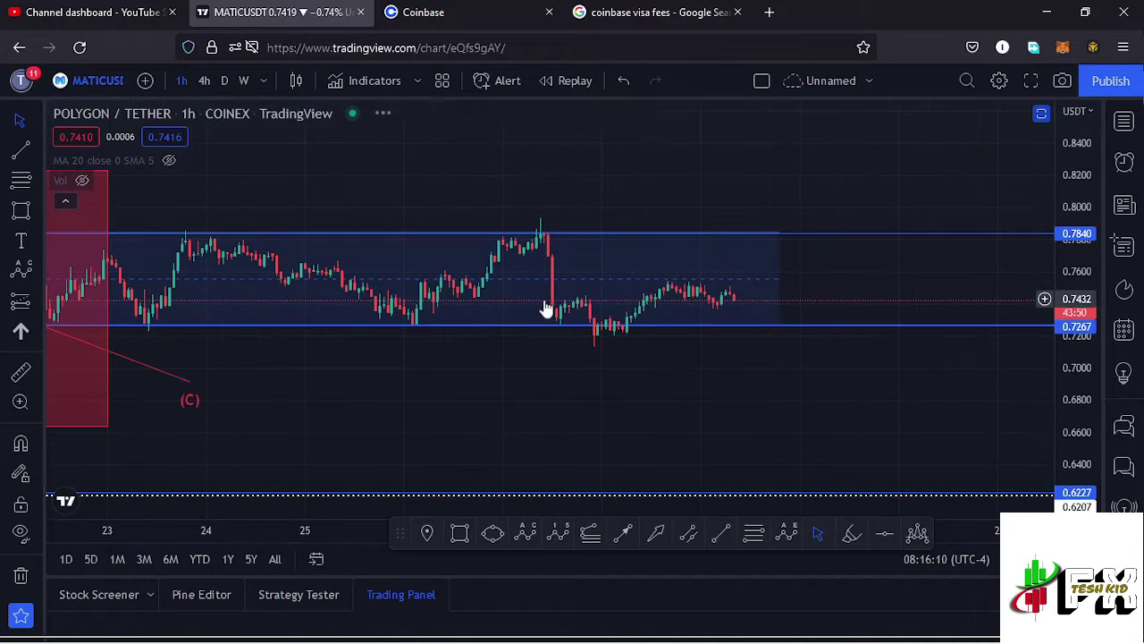
pyautogui.scroll(-3, 590, 308)
pyautogui.scroll(-1, 972, 306)
pyautogui.moveTo(1078, 319); pyautogui.dragTo(1079, 234)
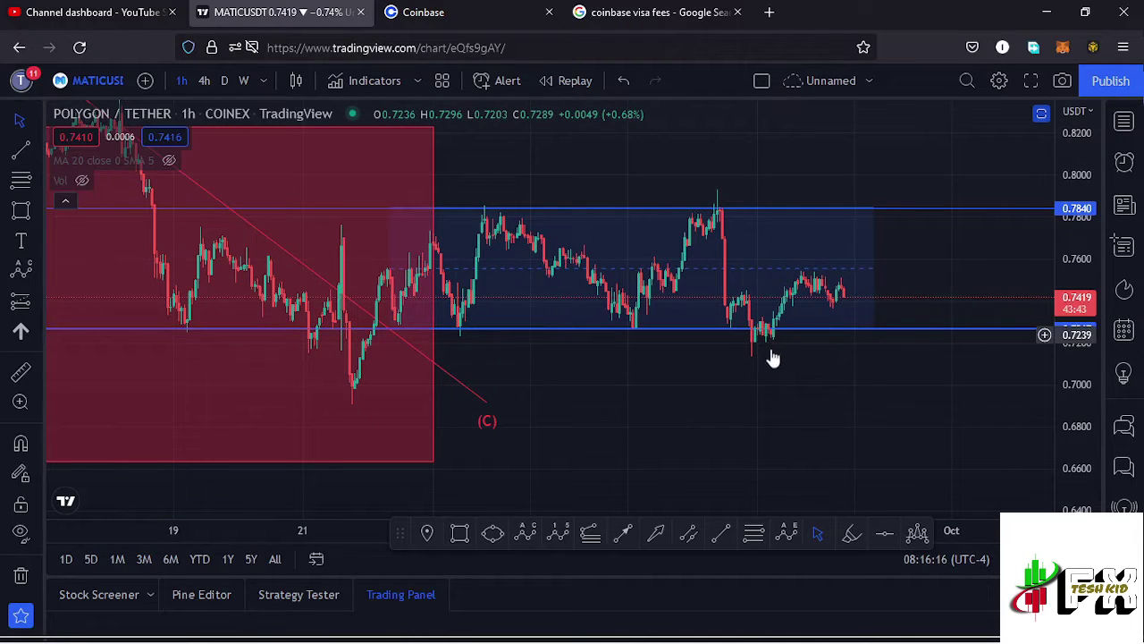
# Draw an arrow from the latest candles at about 0.7455 up to about 0.7837, at the blue channel's upper edge
pyautogui.moveTo(843, 376); pyautogui.dragTo(739, 388)
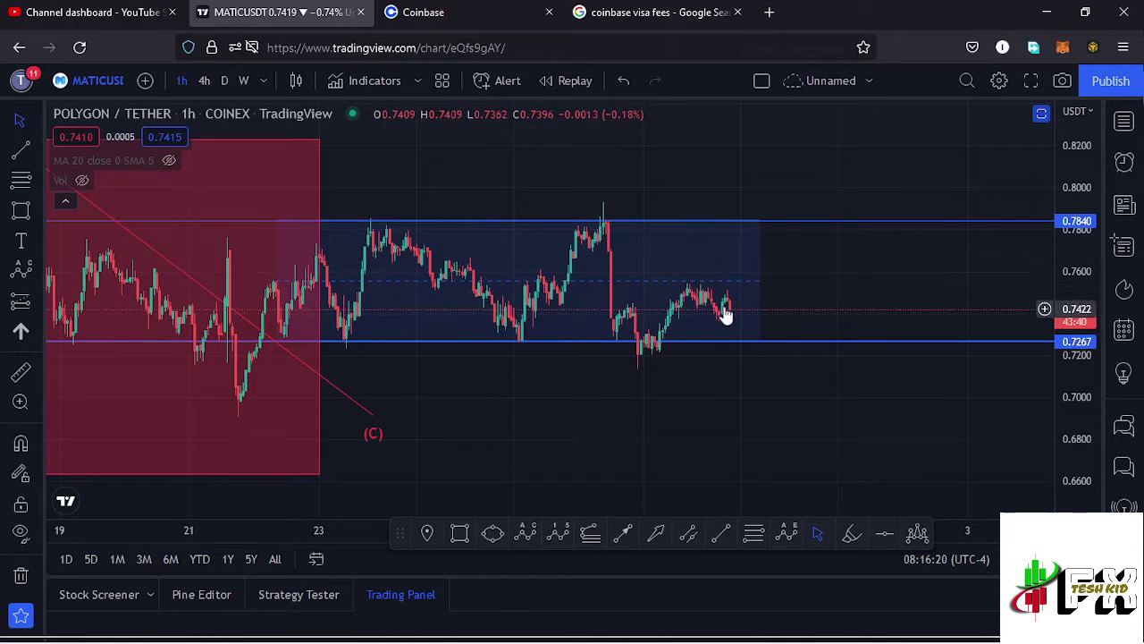
pyautogui.scroll(2, 1078, 347)
pyautogui.moveTo(1080, 347); pyautogui.dragTo(1080, 342)
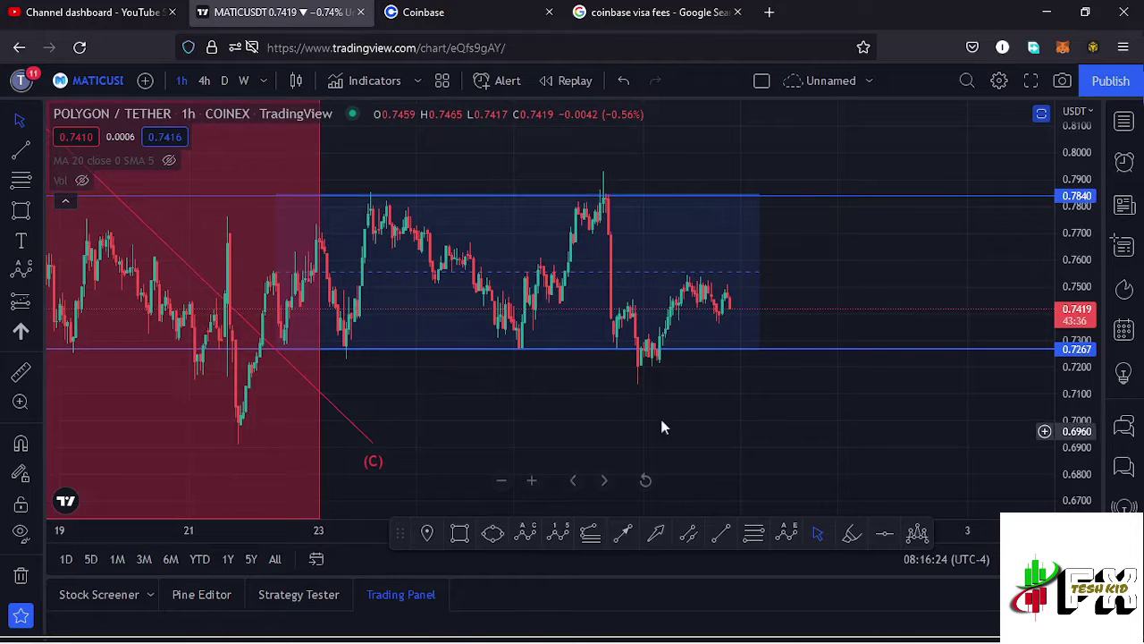
pyautogui.click(626, 534)
pyautogui.click(728, 300)
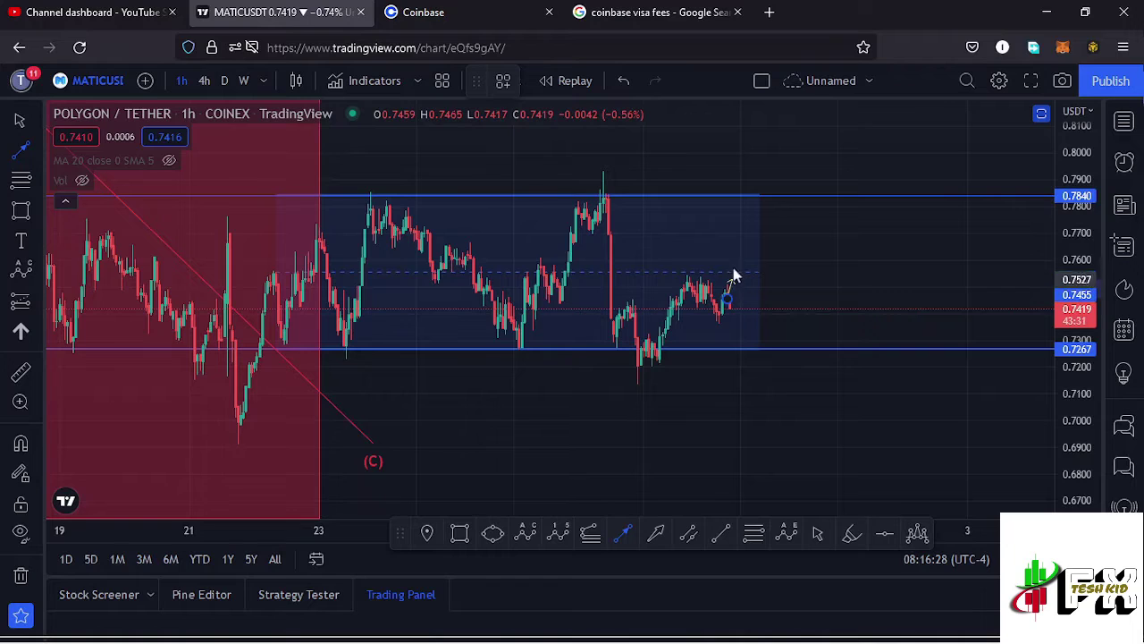
pyautogui.click(756, 197)
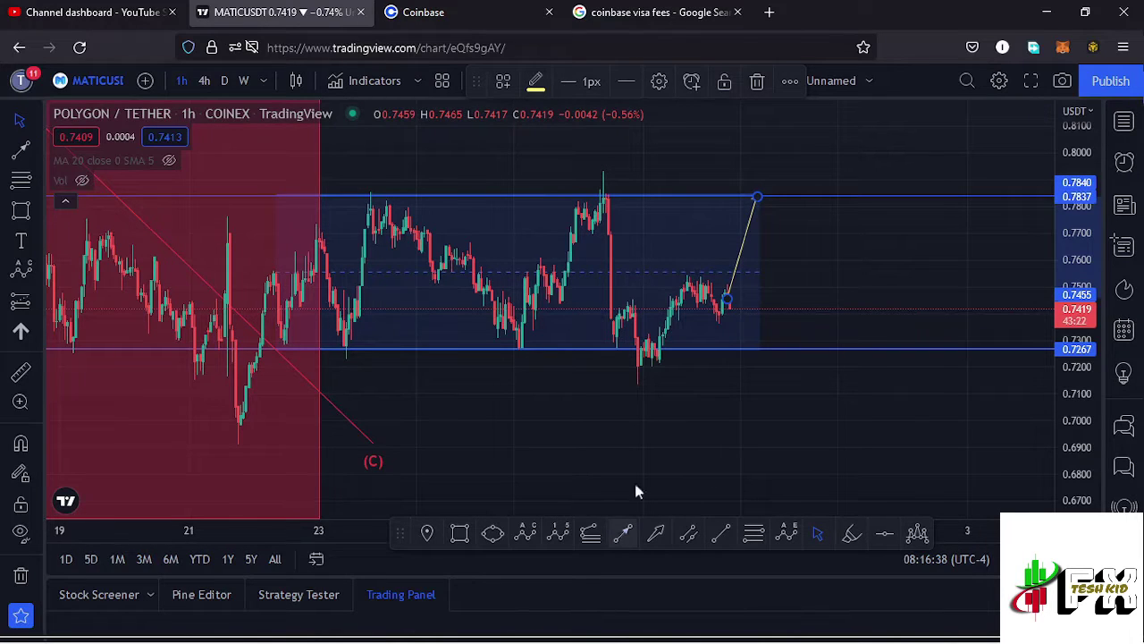
# Draw a second arrow from the first arrow's tip at about 0.7834 down below the channel to about 0.70
pyautogui.click(623, 532)
pyautogui.click(759, 207)
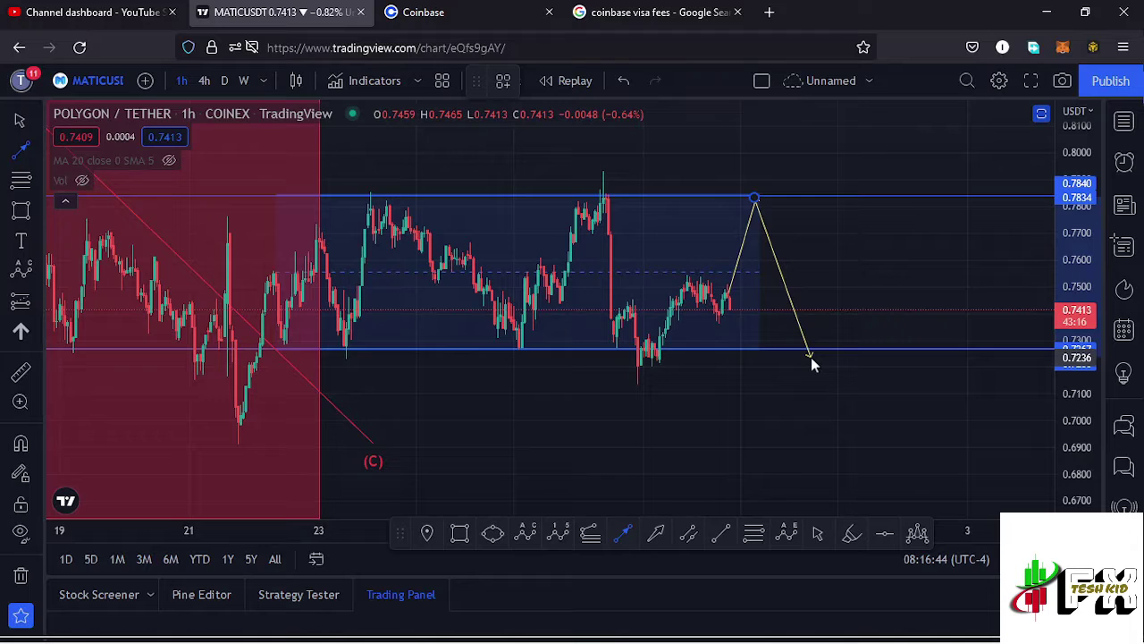
pyautogui.click(816, 412)
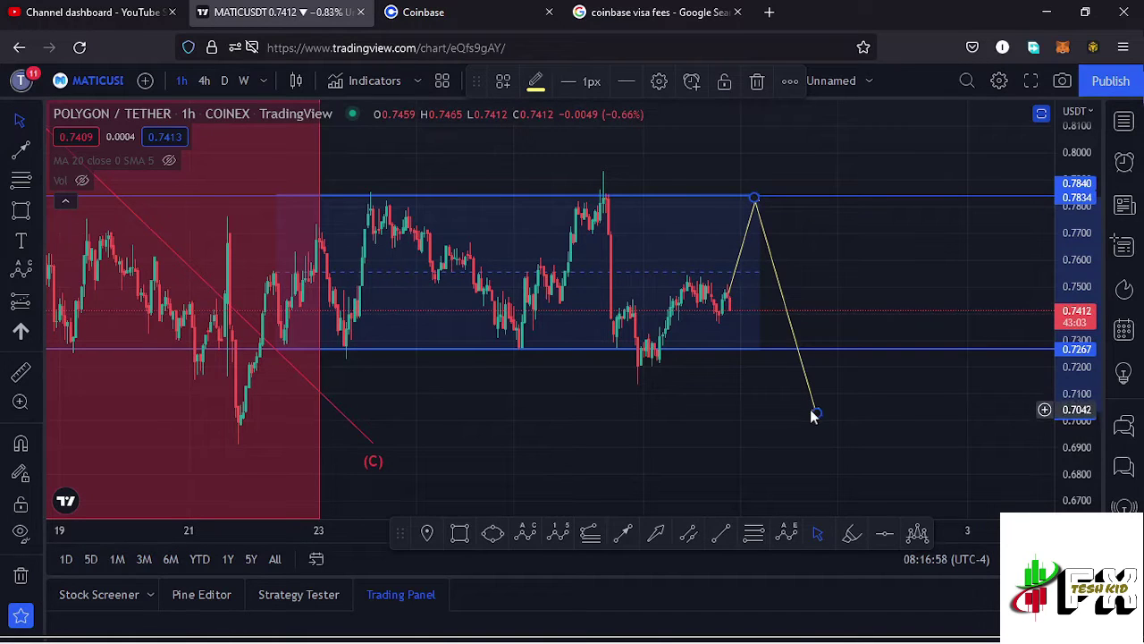
# Replace the two projection arrows with a single arrow from about 0.7458 down to about 0.7067, below the blue channel
pyautogui.moveTo(816, 416)
pyautogui.mouseDown()
pyautogui.moveTo(774, 358)
pyautogui.moveTo(756, 198)
pyautogui.moveTo(747, 336)
pyautogui.mouseUp()
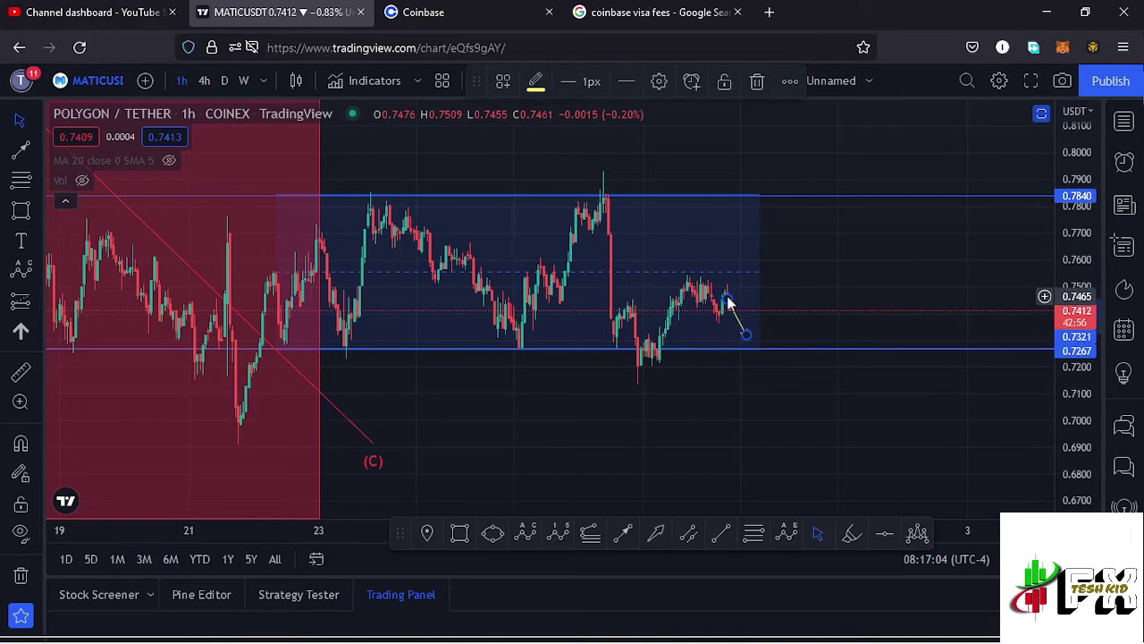
pyautogui.scroll(3, 666, 325)
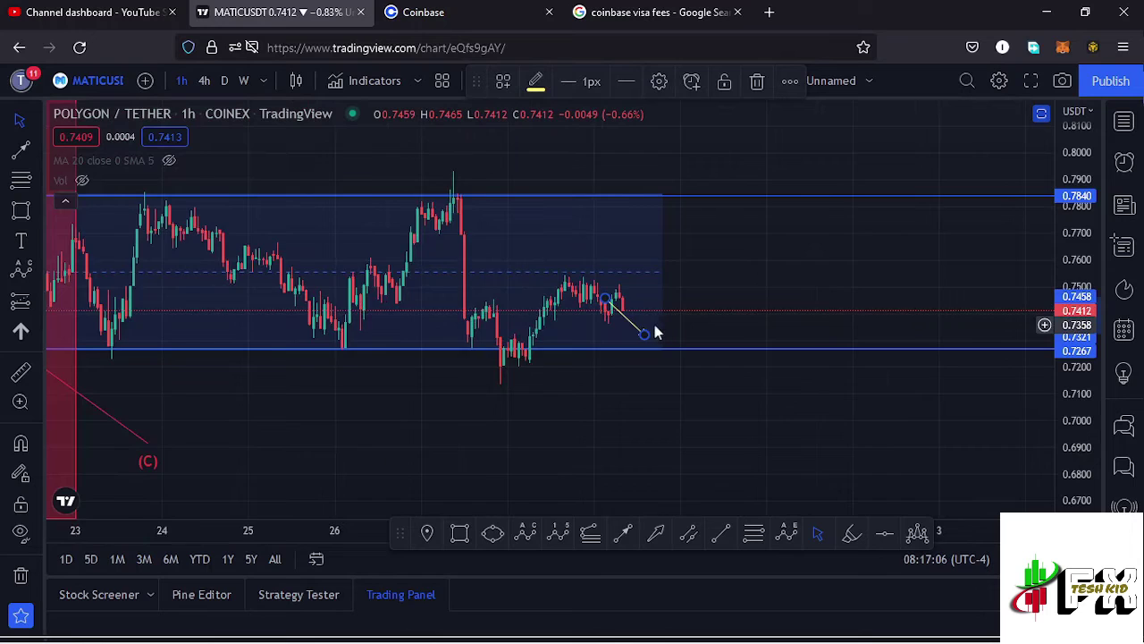
pyautogui.moveTo(695, 291); pyautogui.dragTo(837, 279)
pyautogui.click(696, 326)
pyautogui.moveTo(696, 327)
pyautogui.mouseDown()
pyautogui.moveTo(692, 354)
pyautogui.moveTo(714, 391)
pyautogui.mouseUp()
pyautogui.click(688, 338)
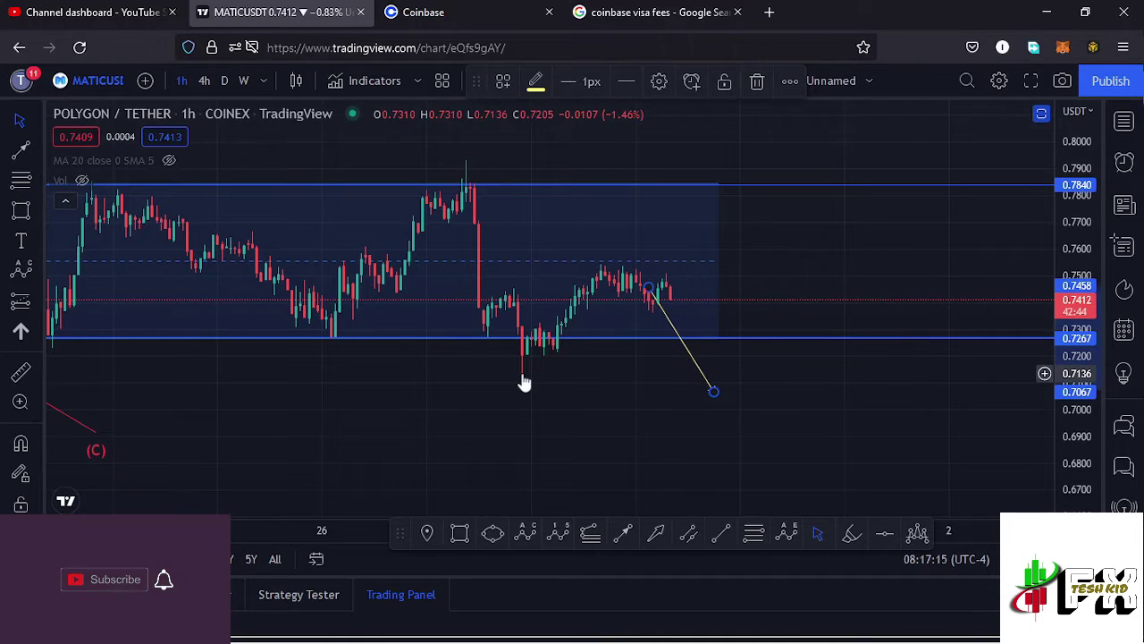
# Extend the red rectangle's right edge past the latest candles and the yellow arrow, just beyond the blue channel's end
pyautogui.scroll(-2, 396, 435)
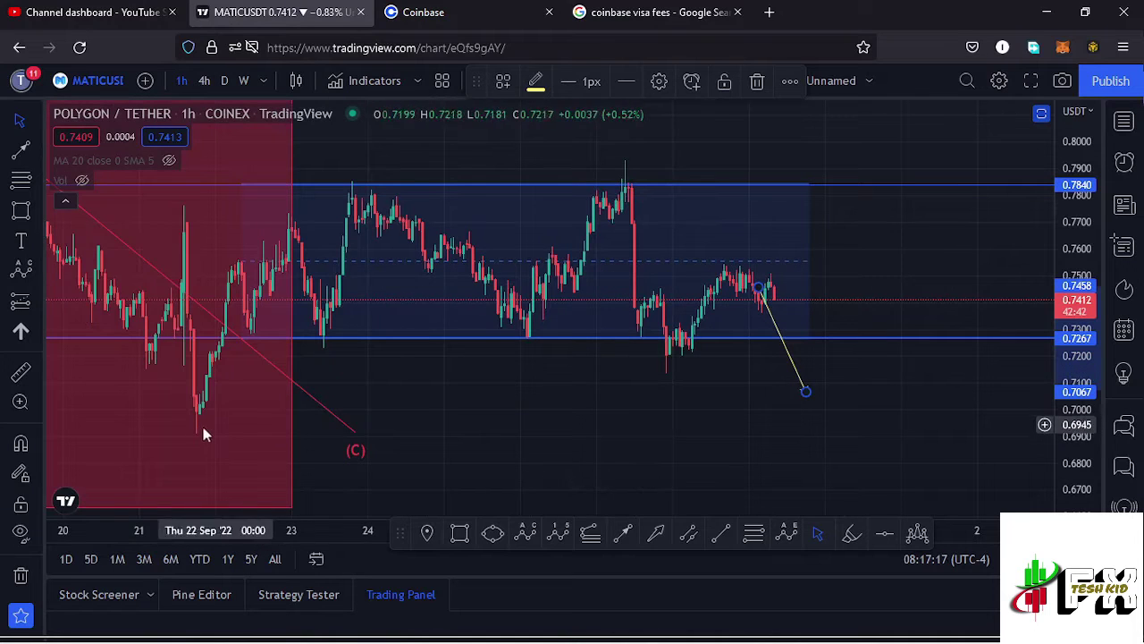
pyautogui.scroll(-2, 445, 404)
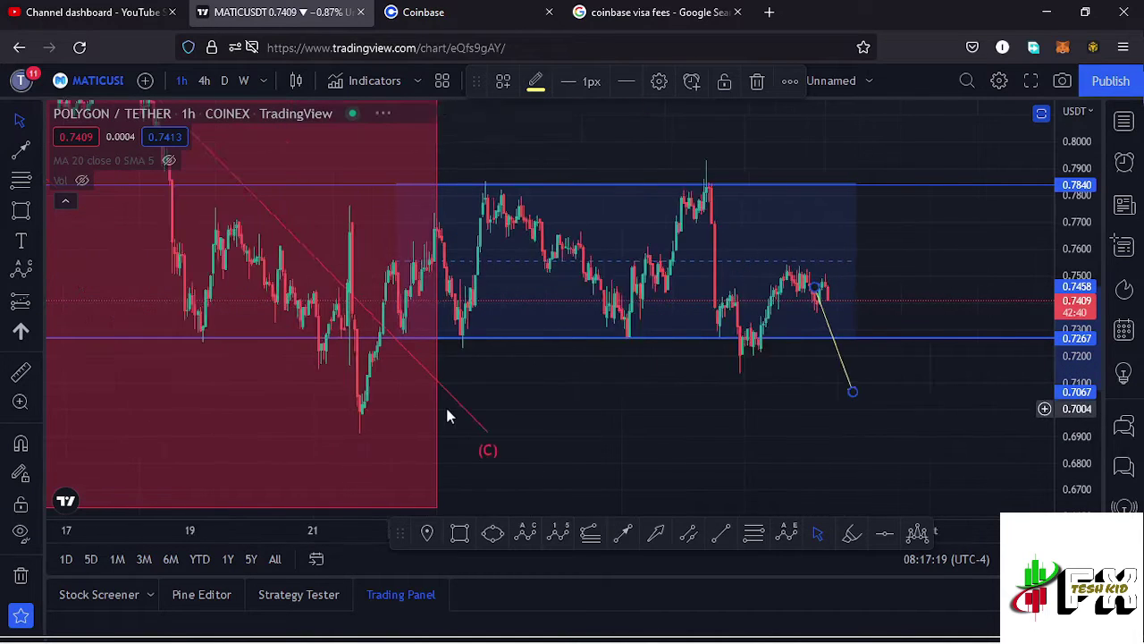
pyautogui.moveTo(499, 295); pyautogui.dragTo(883, 317)
pyautogui.moveTo(1075, 240); pyautogui.dragTo(1064, 276)
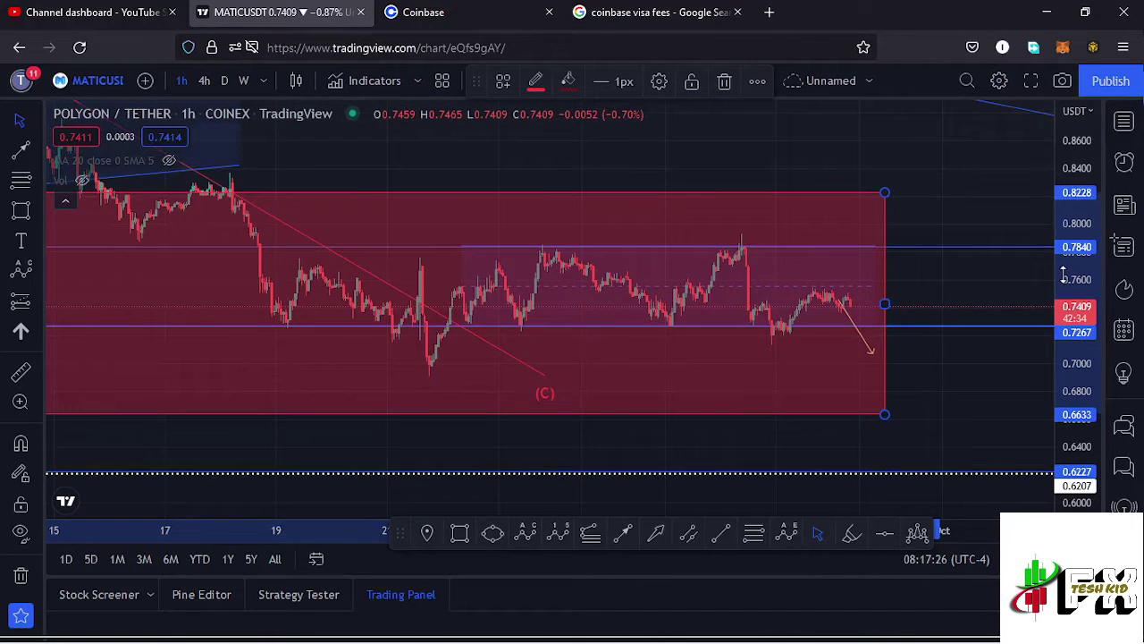
# Examine the whole wave count on the 1-hour chart, from yellow wave (2) to the wave (4) target zone
pyautogui.scroll(-4, 942, 285)
pyautogui.moveTo(973, 284); pyautogui.dragTo(899, 291)
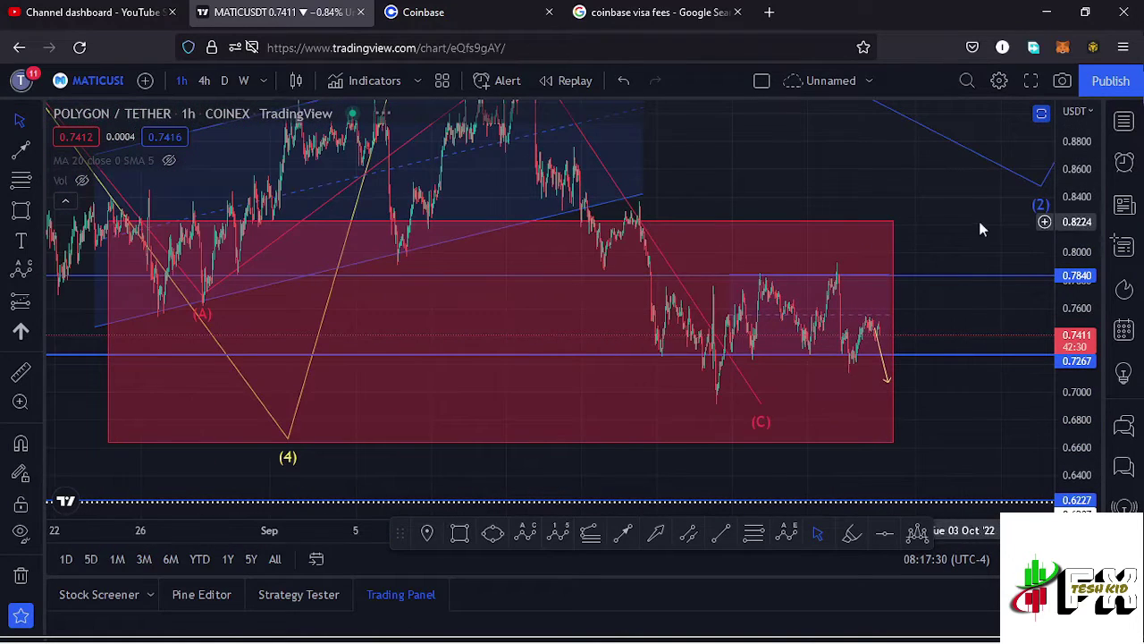
pyautogui.scroll(-5, 1061, 192)
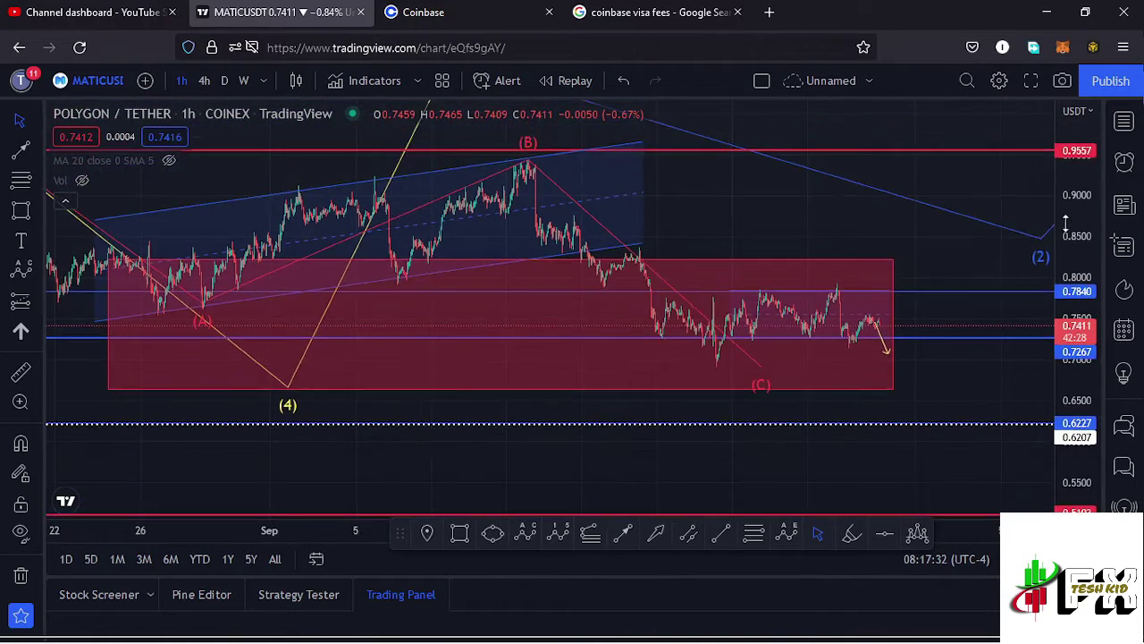
pyautogui.scroll(-2, 692, 277)
pyautogui.scroll(-4, 691, 273)
pyautogui.moveTo(1079, 174); pyautogui.dragTo(1077, 390)
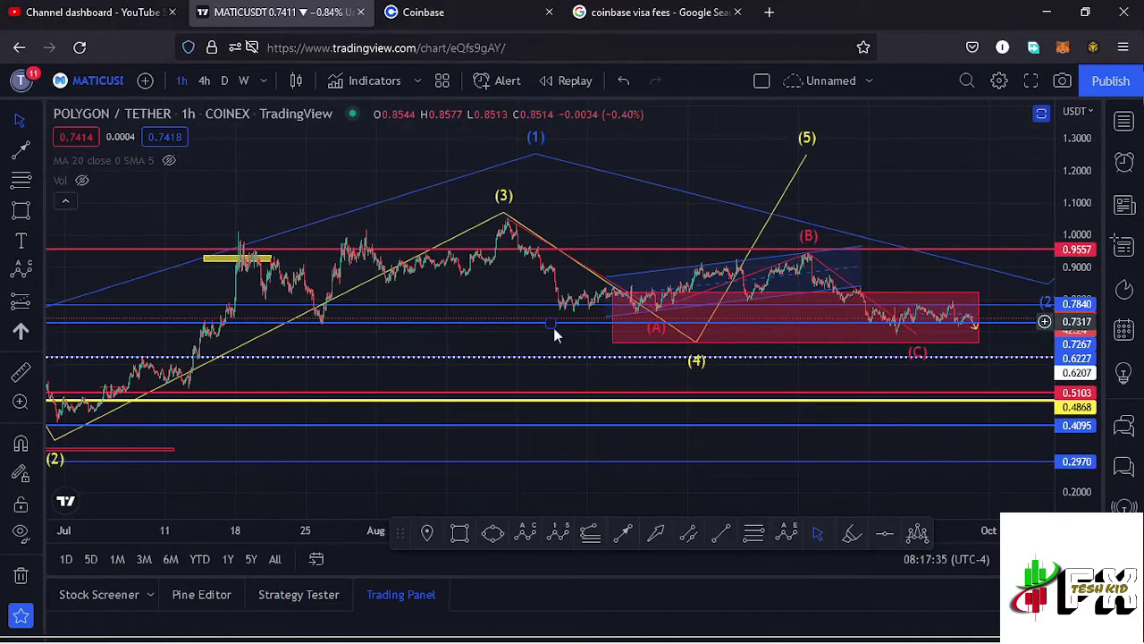
# On the 4-hour chart, draw a trend-based Fibonacci extension from the red (C) low at about 0.3174 through about 0.6197 near yellow wave (1) to about 1.0548
pyautogui.click(204, 80)
pyautogui.scroll(4, 623, 288)
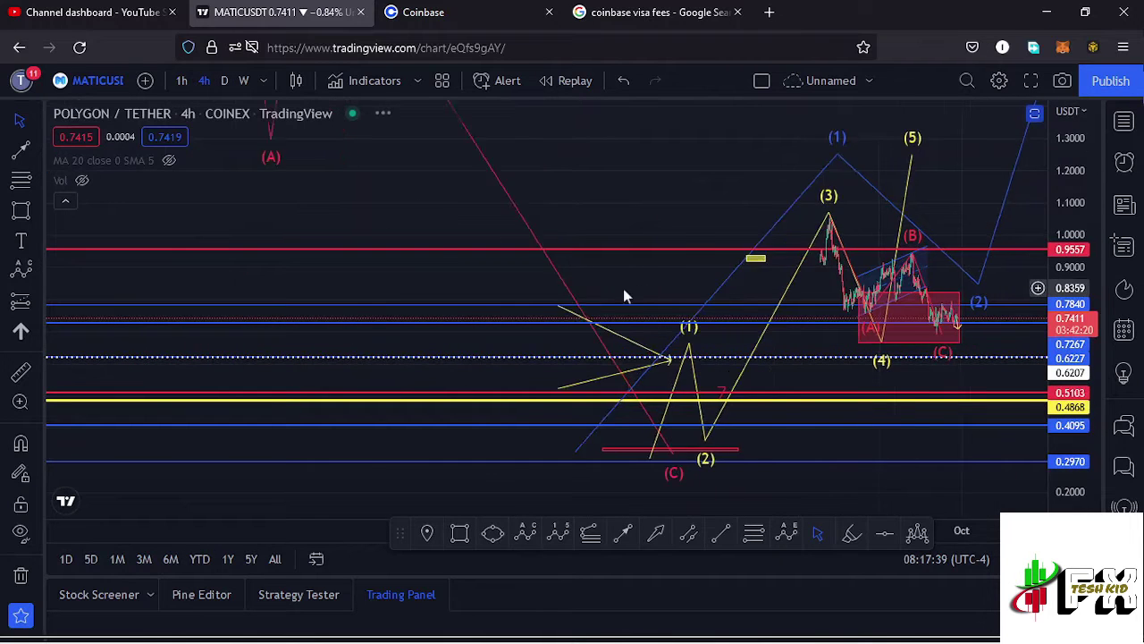
pyautogui.scroll(2, 498, 357)
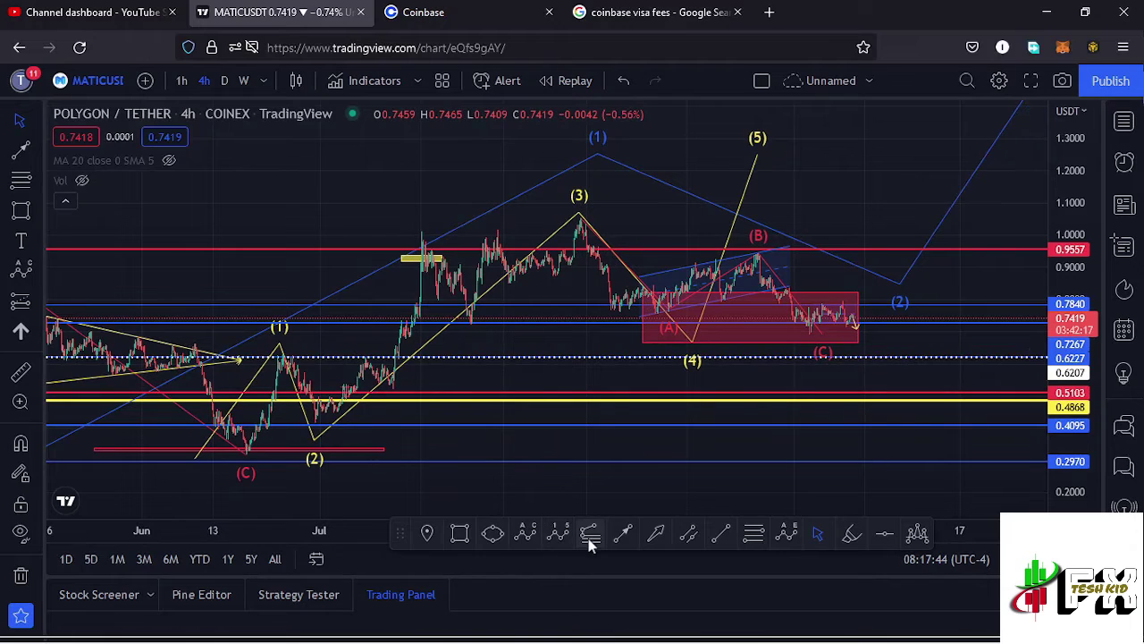
pyautogui.click(247, 456)
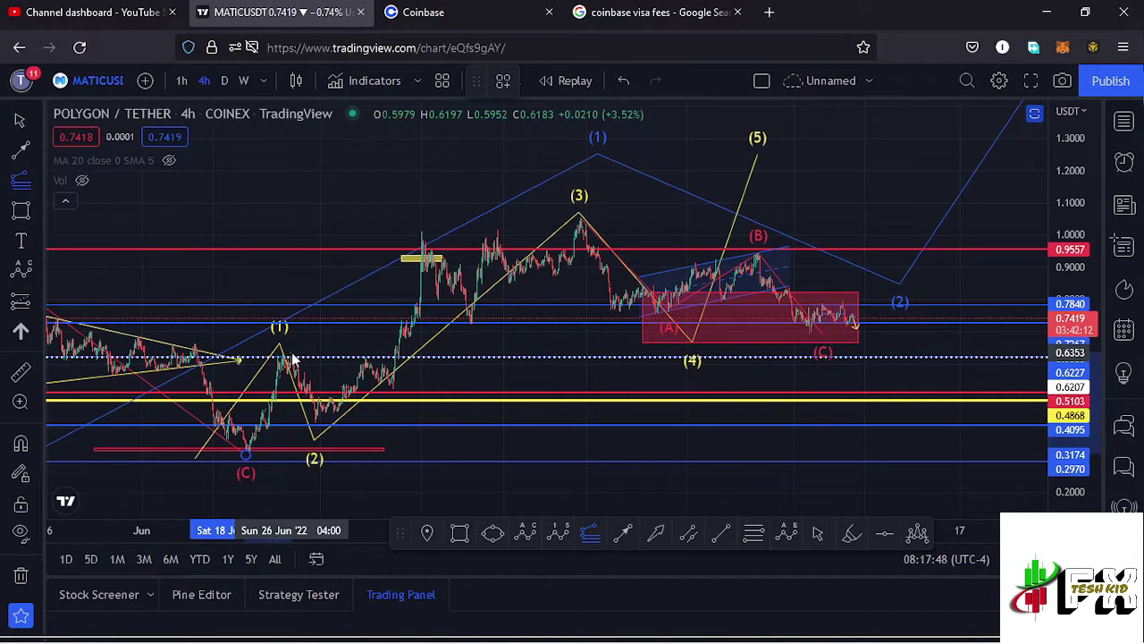
pyautogui.click(292, 359)
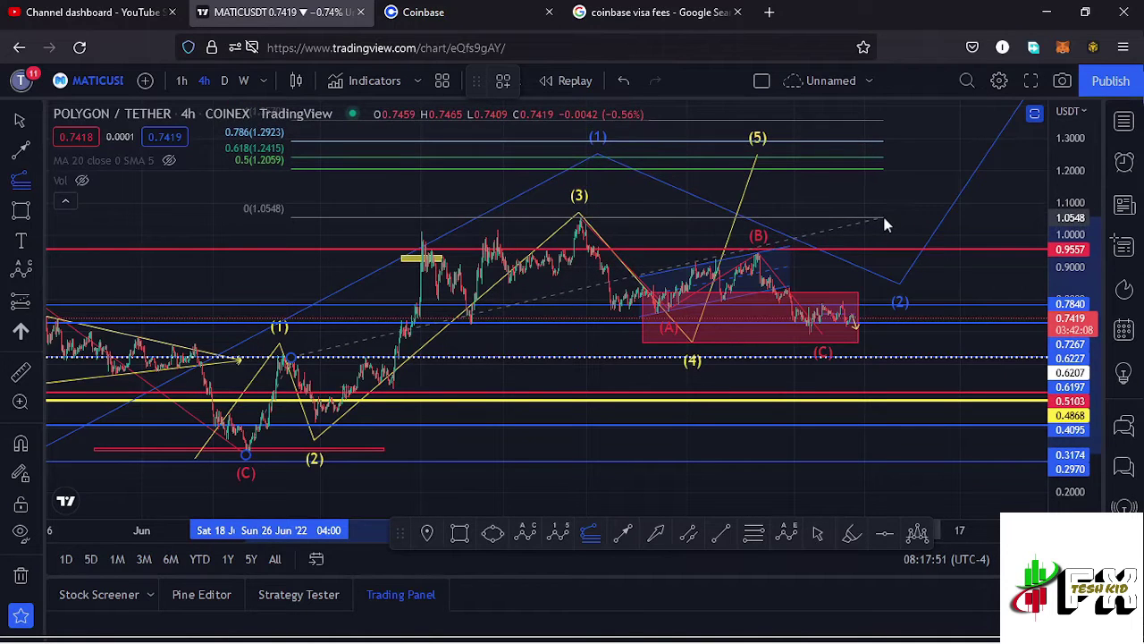
pyautogui.click(884, 220)
pyautogui.moveTo(894, 197); pyautogui.dragTo(861, 283)
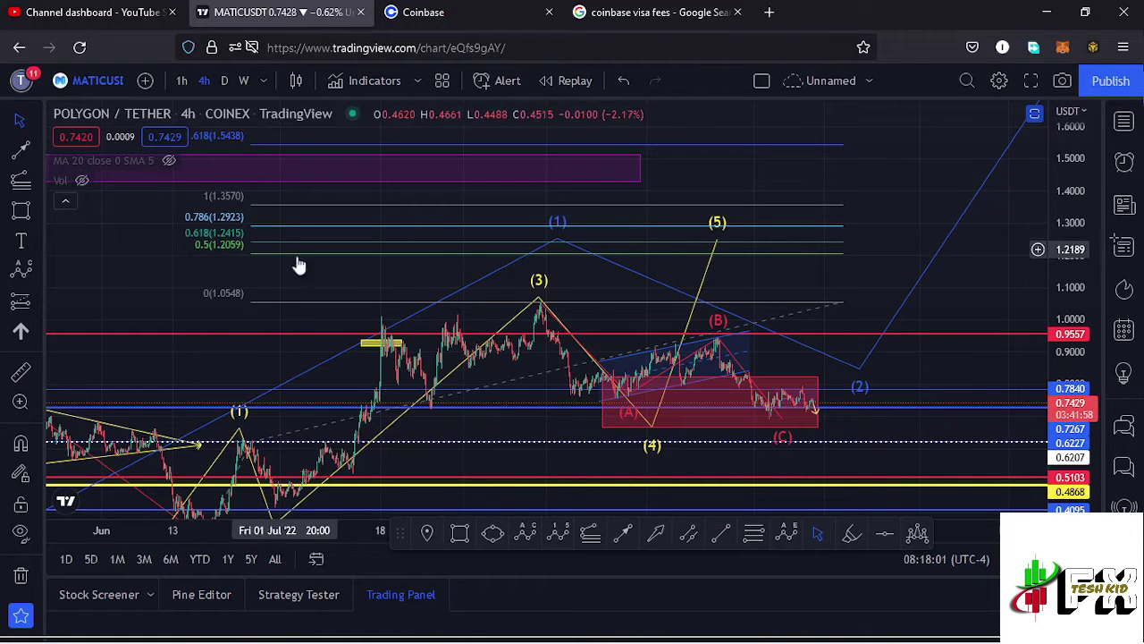
pyautogui.moveTo(394, 274); pyautogui.dragTo(297, 224)
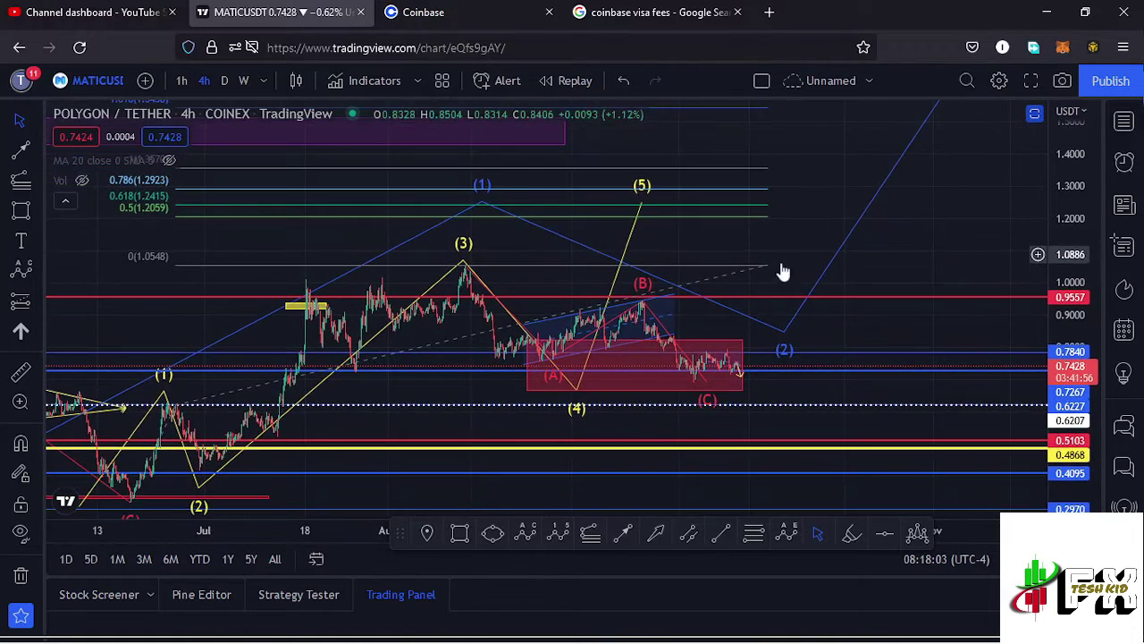
pyautogui.moveTo(799, 256); pyautogui.dragTo(789, 235)
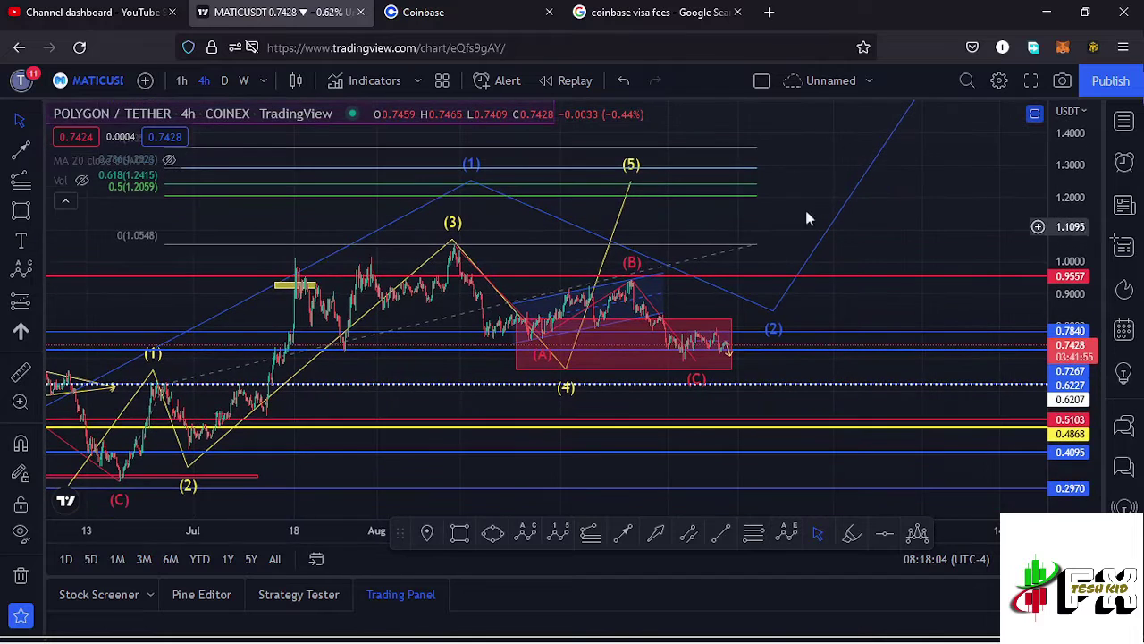
# Restore the indicator panes, maximize the RSI pane and examine its most recent movement
pyautogui.click(1034, 115)
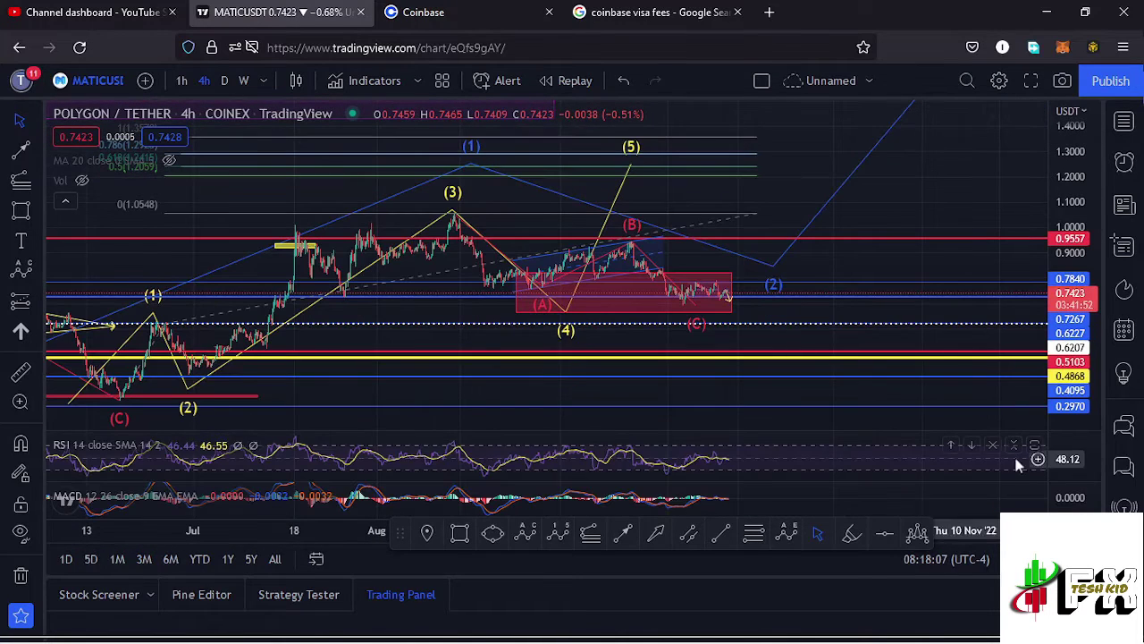
pyautogui.click(1034, 446)
pyautogui.scroll(3, 645, 440)
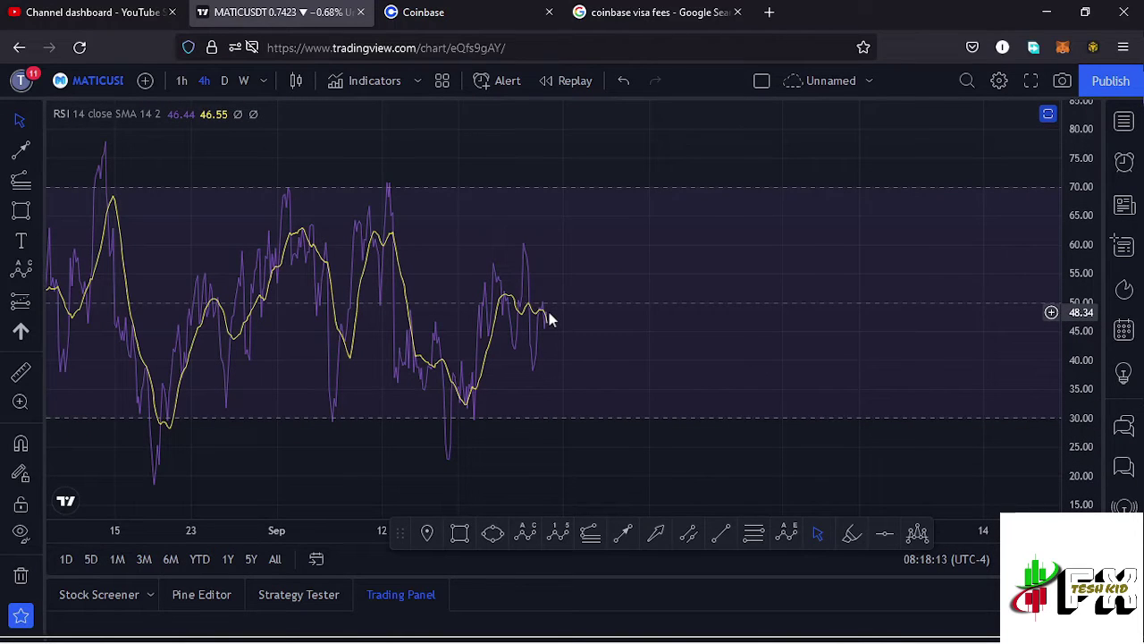
# Restore the main chart, maximize the MACD pane and examine its latest histogram bars and signal lines
pyautogui.click(1048, 115)
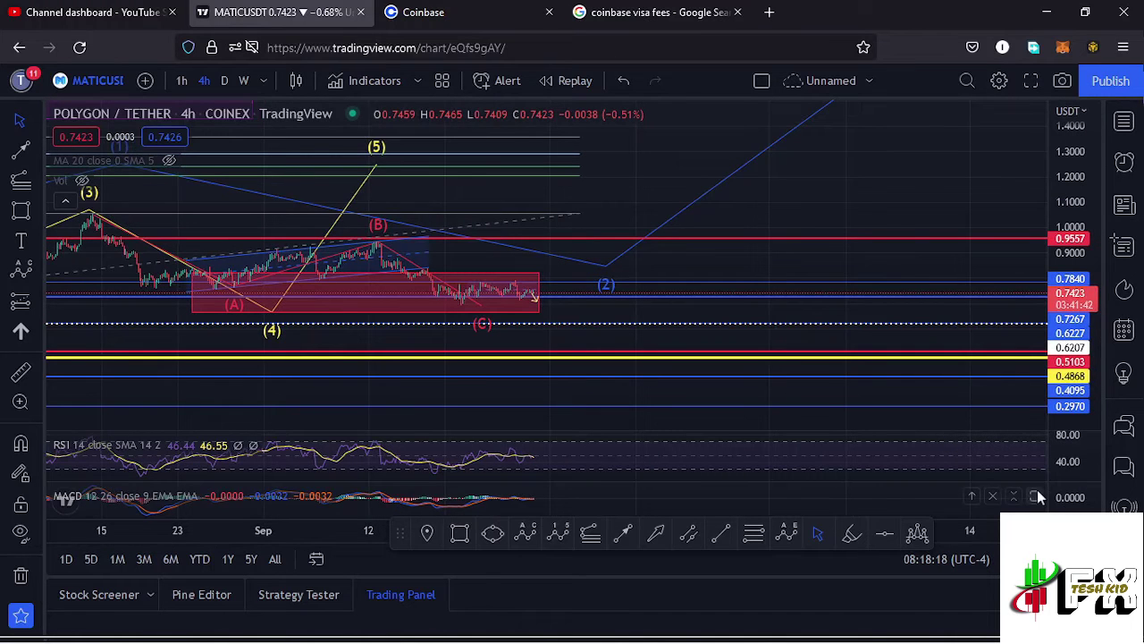
pyautogui.click(1034, 496)
pyautogui.moveTo(754, 417); pyautogui.dragTo(754, 363)
pyautogui.scroll(5, 605, 363)
pyautogui.moveTo(412, 347); pyautogui.dragTo(621, 366)
pyautogui.scroll(4, 567, 355)
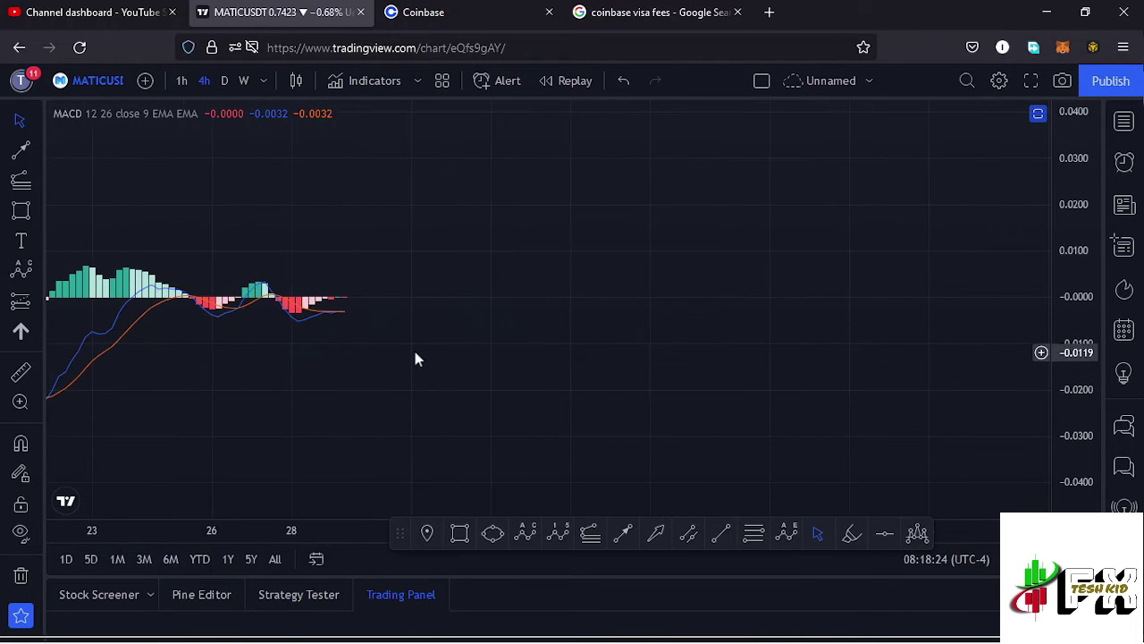